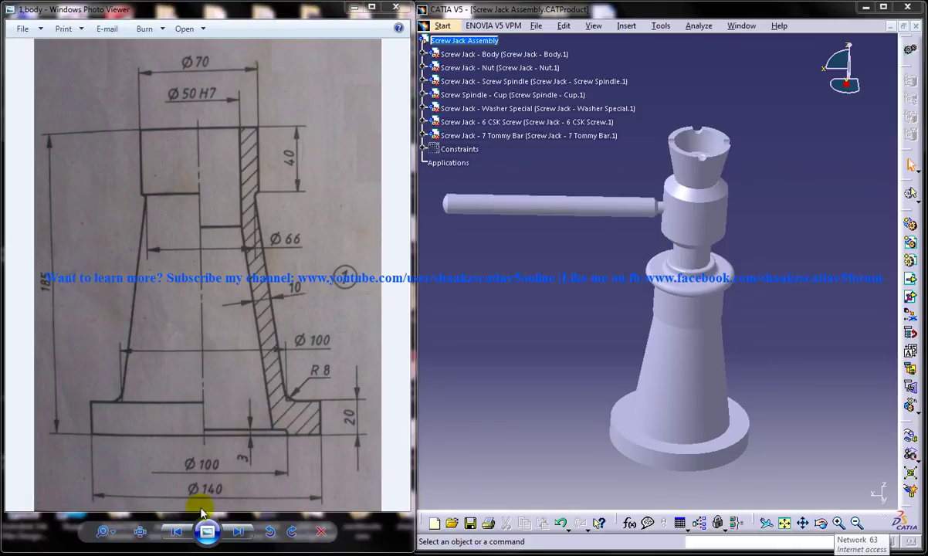
Browse the screw jack part and assembly drawings, ending on the screw spindle and tommy bar drawing.
{"action": "left_click", "coordinate": [239, 531]}
{"action": "left_click", "coordinate": [240, 533]}
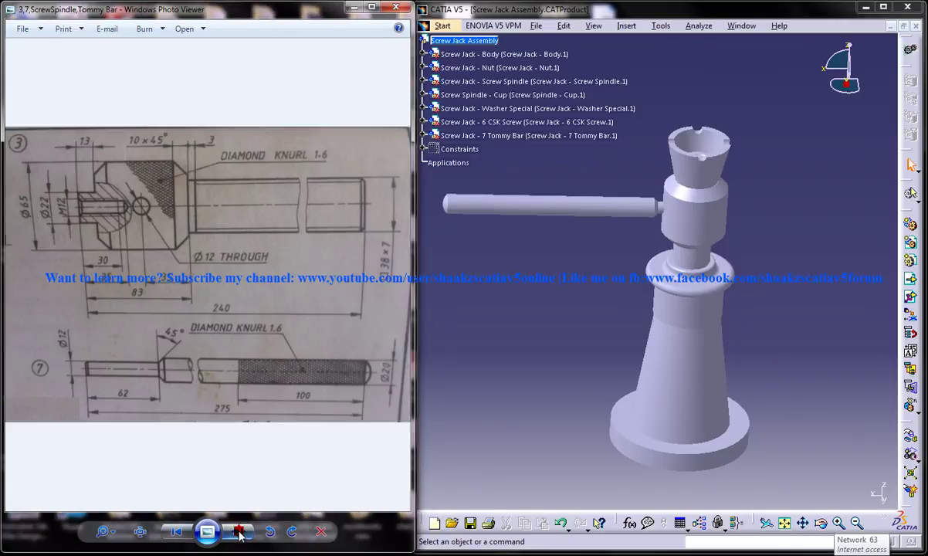
{"action": "left_click", "coordinate": [238, 531]}
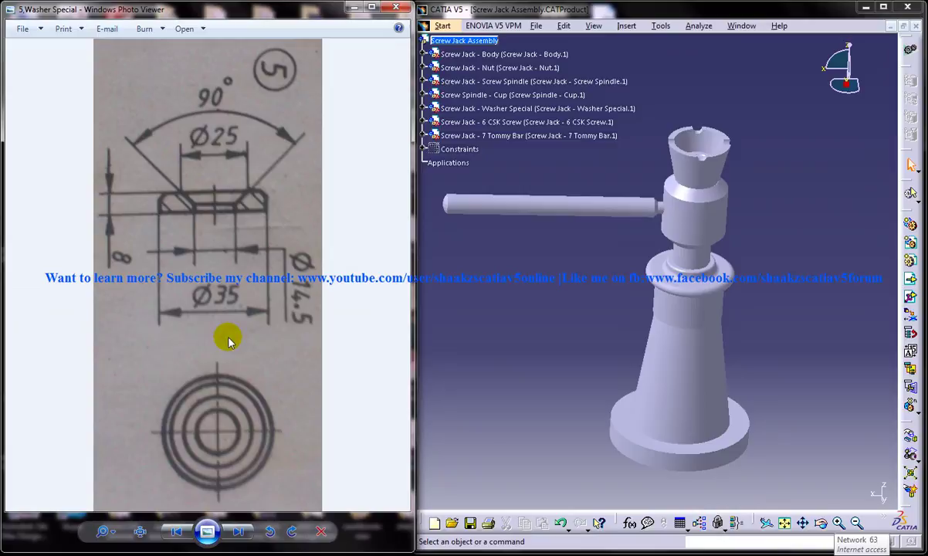
{"action": "left_click", "coordinate": [242, 533]}
{"action": "left_click", "coordinate": [238, 532]}
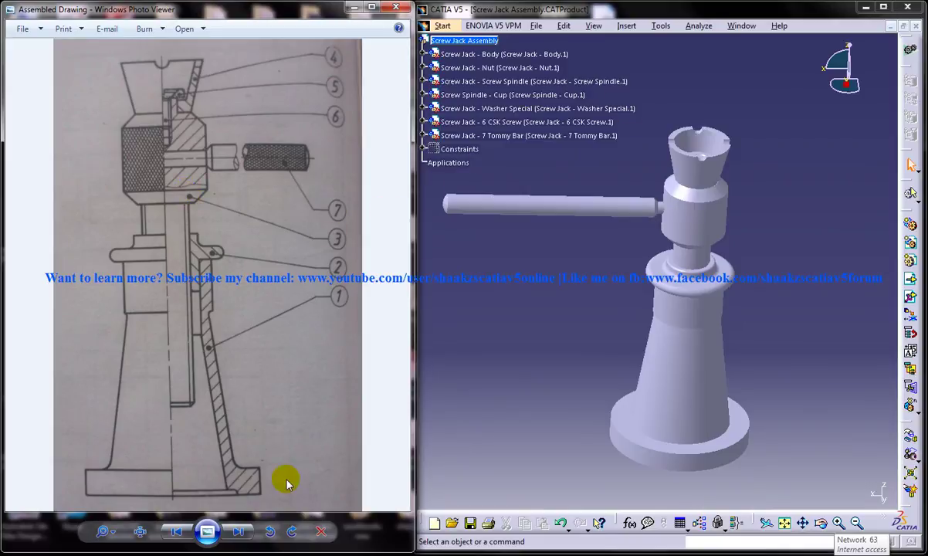
{"action": "left_click", "coordinate": [240, 532]}
{"action": "left_click", "coordinate": [240, 532]}
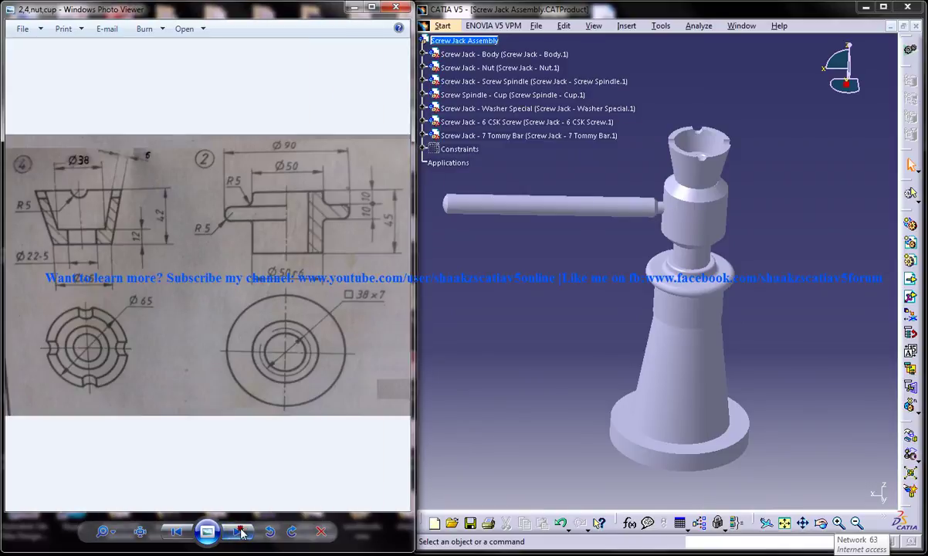
{"action": "left_click", "coordinate": [240, 532]}
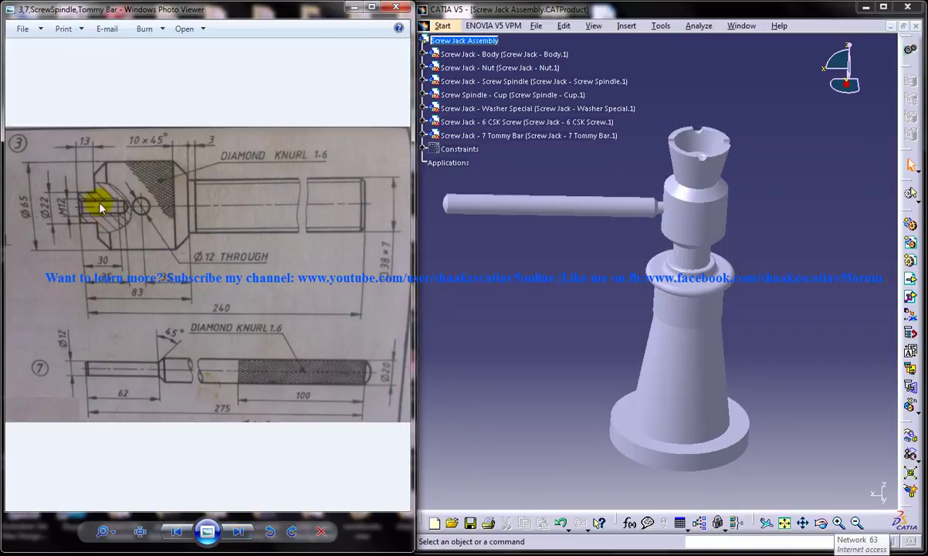
Examine the dimensions of the screw spindle and tommy bar up close on the reference drawing.
{"action": "scroll", "coordinate": [229, 265], "scroll_direction": "up", "scroll_amount": 3}
{"action": "left_click_drag", "start_coordinate": [229, 265], "coordinate": [315, 342]}
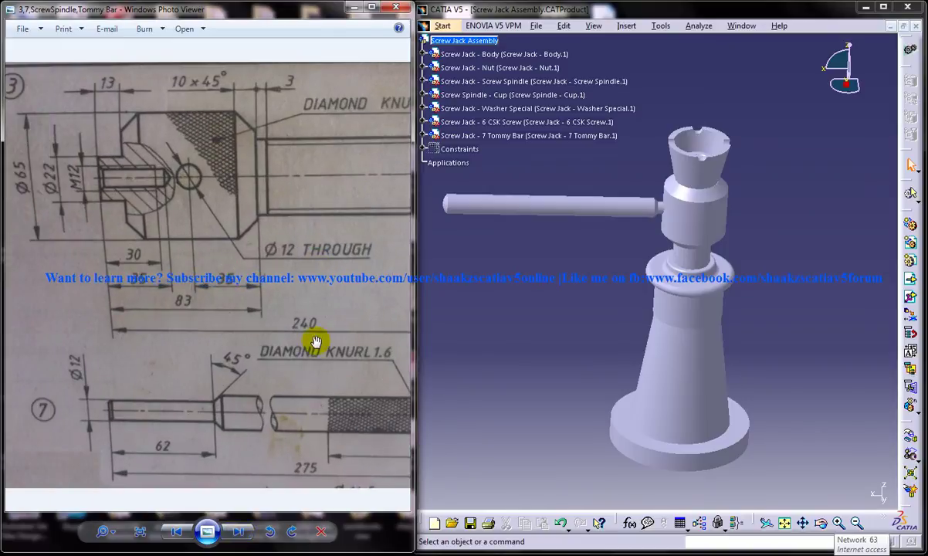
{"action": "scroll", "coordinate": [315, 342], "scroll_direction": "down", "scroll_amount": 1}
{"action": "left_click_drag", "start_coordinate": [293, 270], "coordinate": [213, 274]}
{"action": "scroll", "coordinate": [219, 273], "scroll_direction": "down", "scroll_amount": 1}
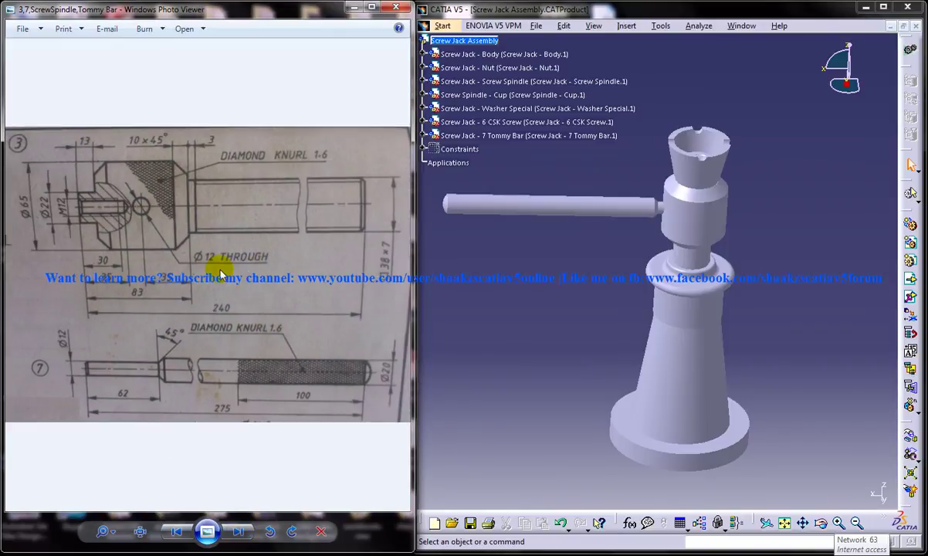
{"action": "left_click", "coordinate": [257, 247]}
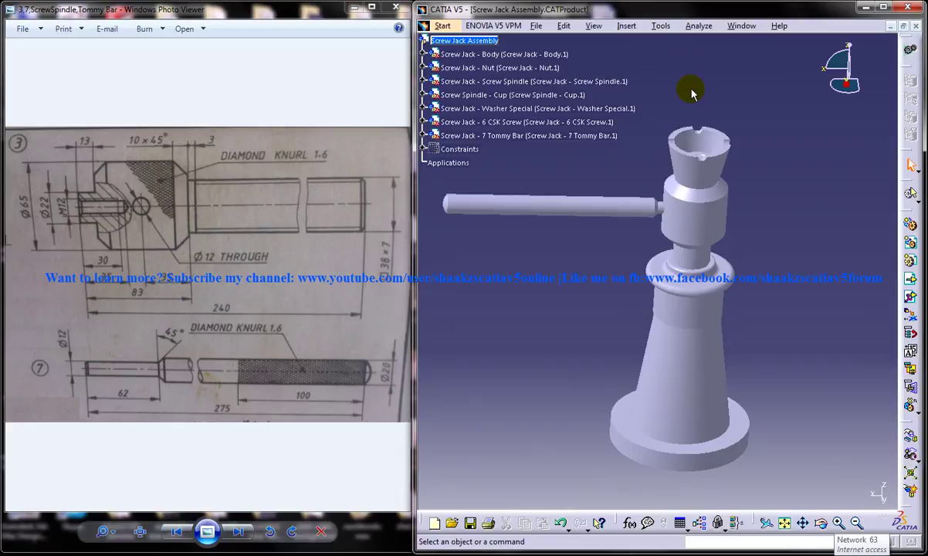
{"action": "left_click", "coordinate": [442, 26]}
{"action": "left_click", "coordinate": [463, 56]}
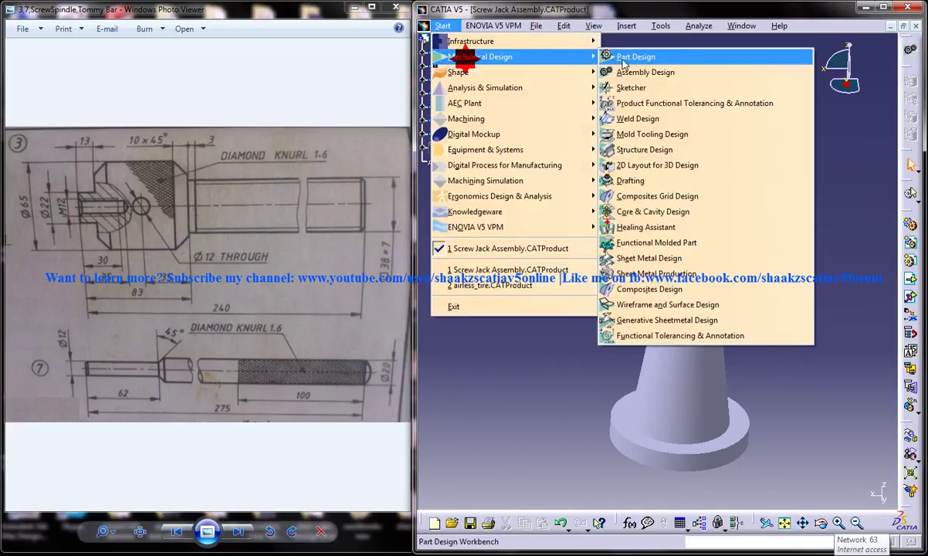
{"action": "left_click", "coordinate": [623, 58]}
{"action": "left_click", "coordinate": [799, 467]}
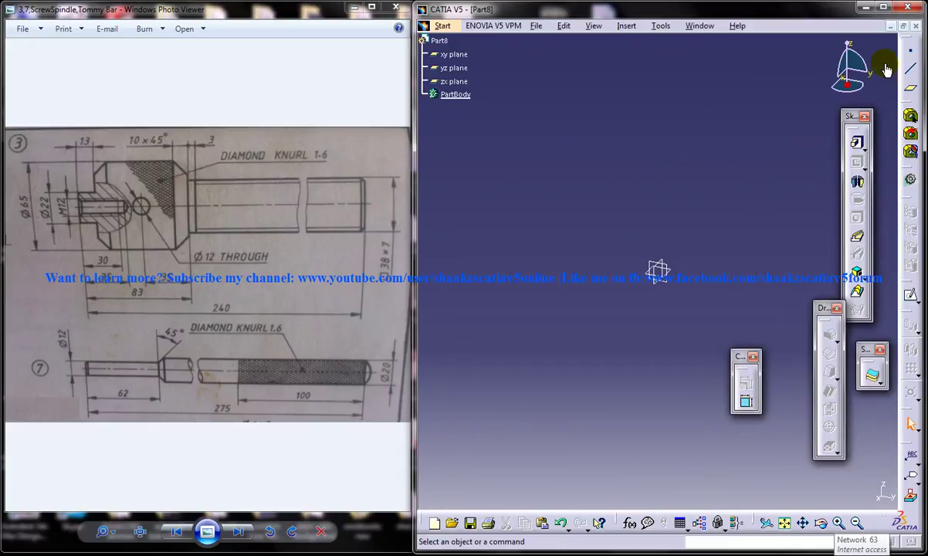
{"action": "left_click", "coordinate": [915, 26]}
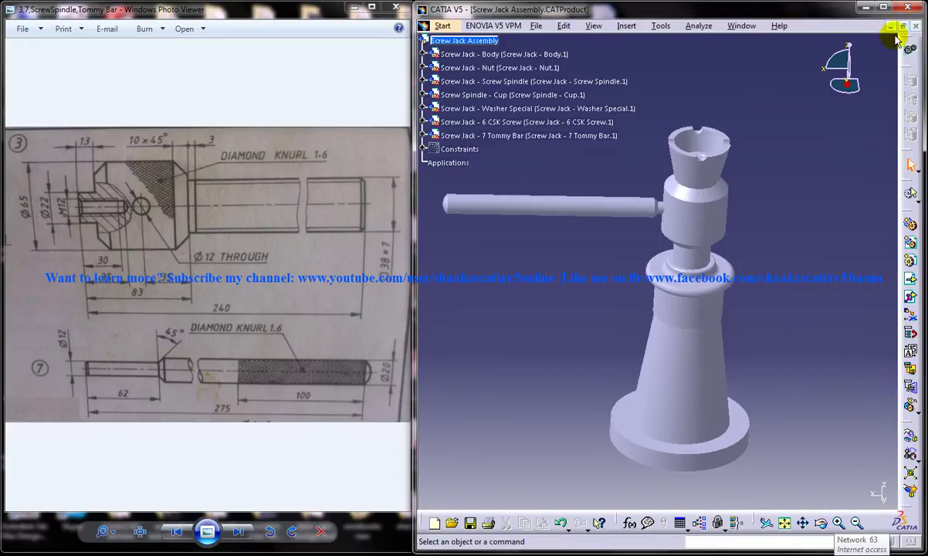
Close the finished screw jack assembly and create a new Part Design part named "Screw Jack - 3 Screw Spindle".
{"action": "left_click", "coordinate": [915, 26]}
{"action": "left_click", "coordinate": [468, 26]}
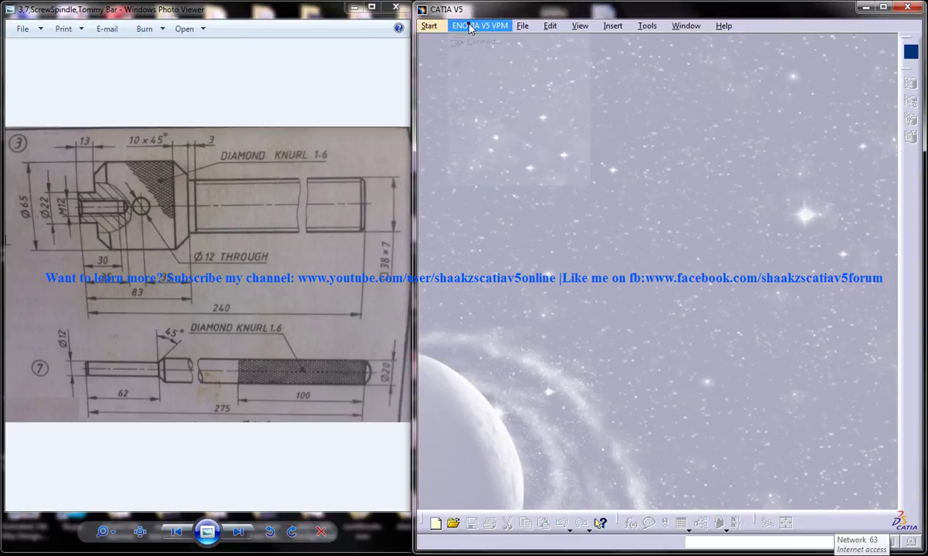
{"action": "mouse_move", "coordinate": [497, 56]}
{"action": "left_click", "coordinate": [617, 55]}
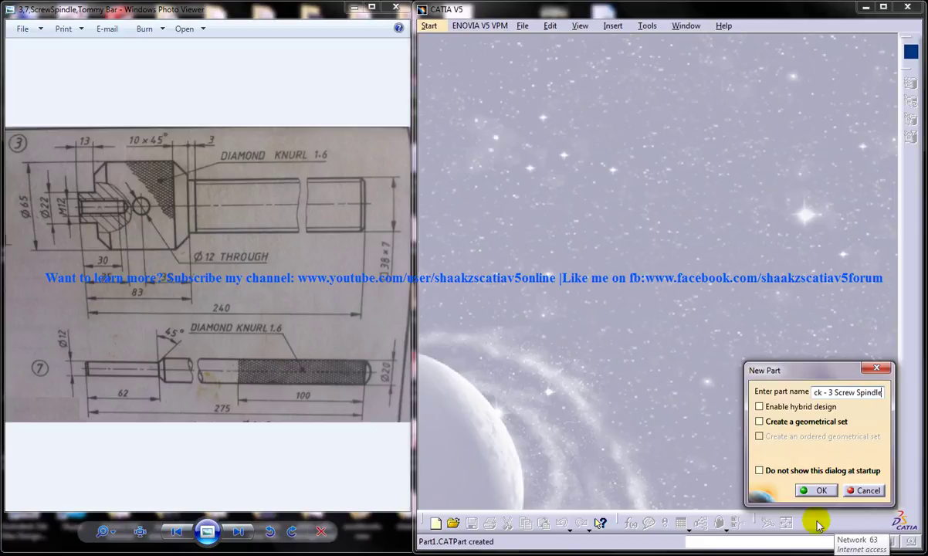
{"action": "left_click", "coordinate": [817, 491]}
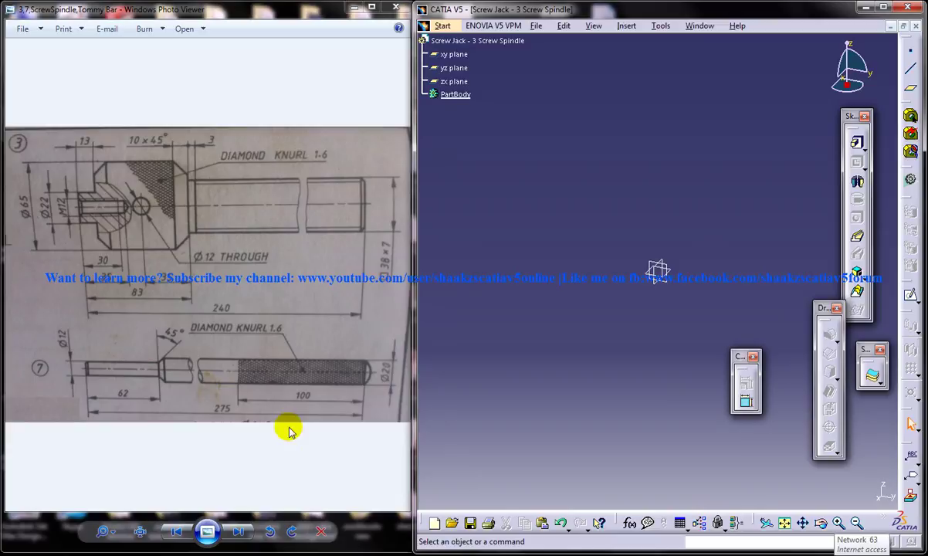
Rotate the reference drawing a quarter turn clockwise so the screw spindle stands upright, and inspect its head.
{"action": "left_click", "coordinate": [291, 530]}
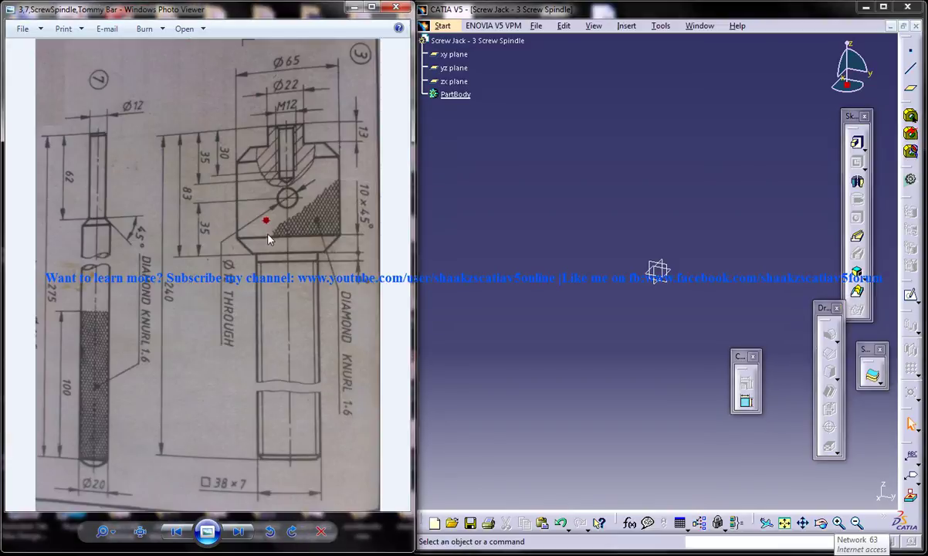
{"action": "scroll", "coordinate": [270, 235], "scroll_direction": "up", "scroll_amount": 1}
{"action": "scroll", "coordinate": [274, 247], "scroll_direction": "up", "scroll_amount": 1}
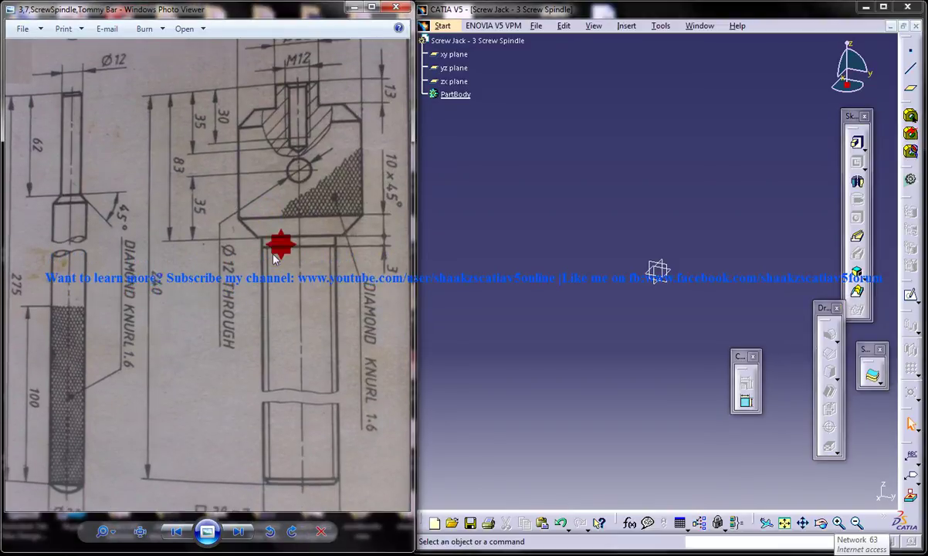
{"action": "scroll", "coordinate": [274, 257], "scroll_direction": "down", "scroll_amount": 1}
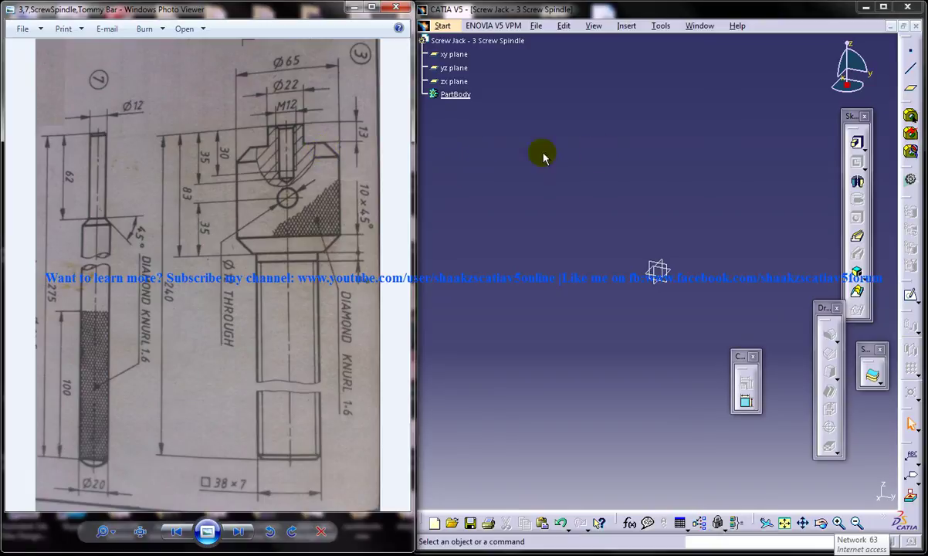
On the yz plane, sketch the head's stepped, chamfered half-profile from about 61 mm up the vertical axis to the horizontal axis, about 39 mm at its widest.
{"action": "left_click", "coordinate": [668, 280]}
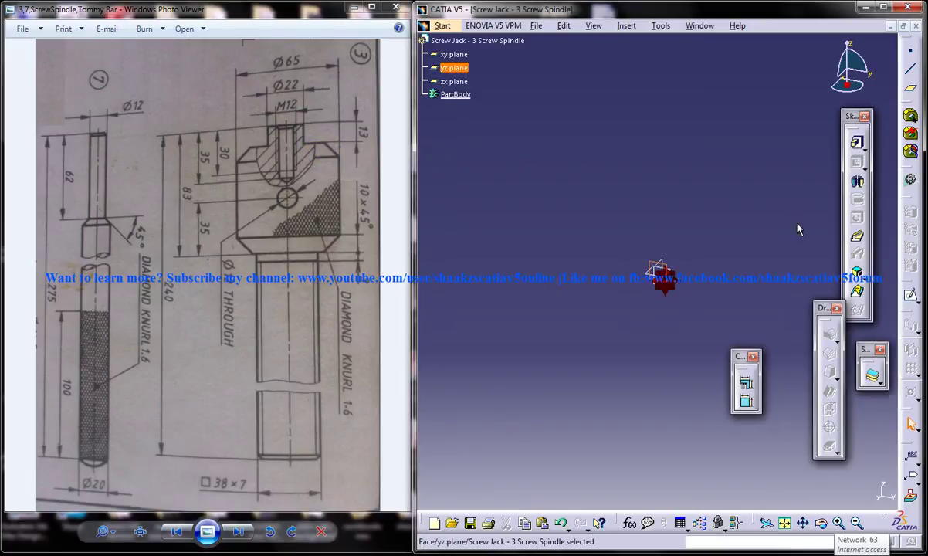
{"action": "left_click", "coordinate": [911, 297]}
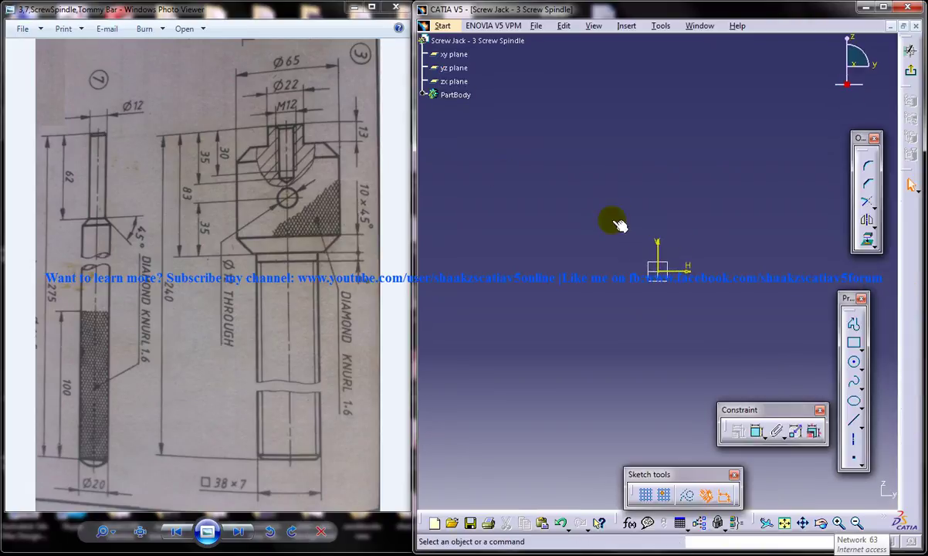
{"action": "left_click", "coordinate": [853, 322]}
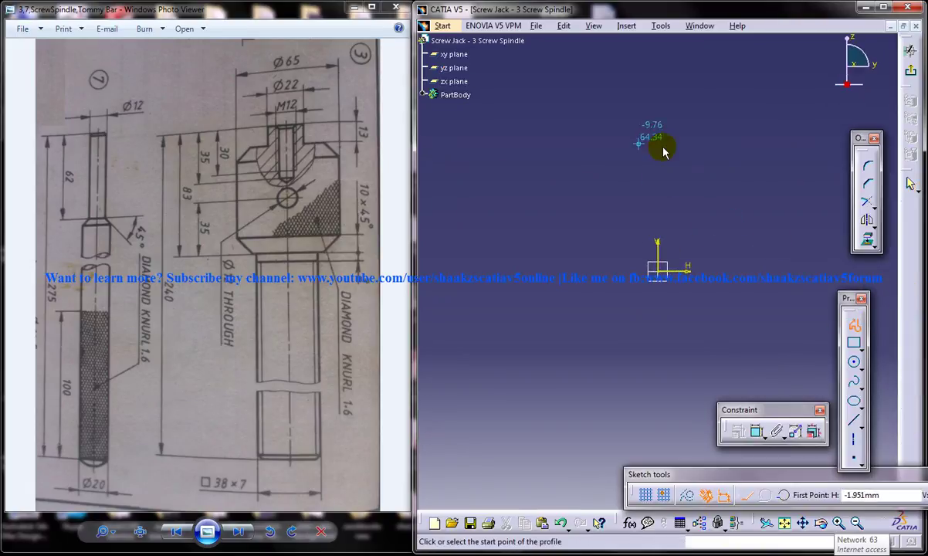
{"action": "middle_click_drag", "start_coordinate": [689, 185], "coordinate": [616, 183]}
{"action": "left_click", "coordinate": [577, 150]}
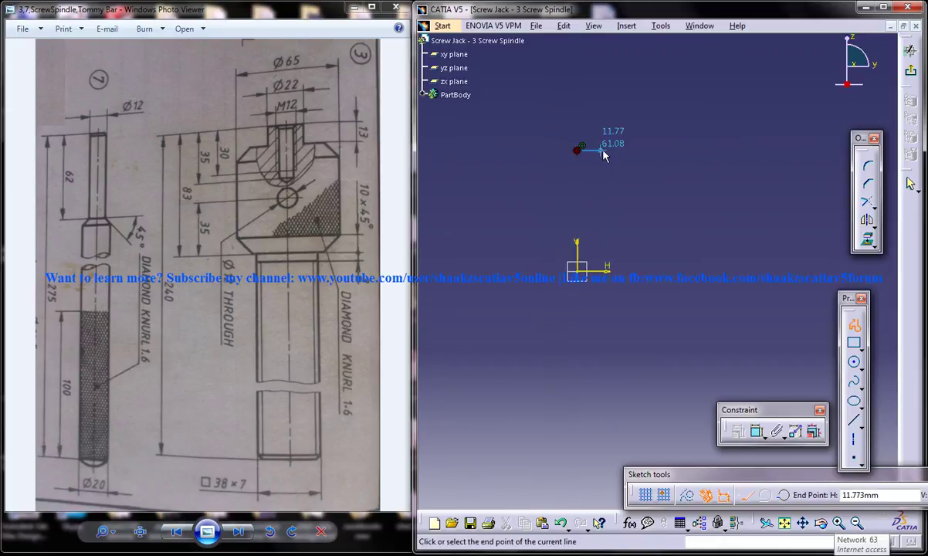
{"action": "left_click", "coordinate": [601, 150]}
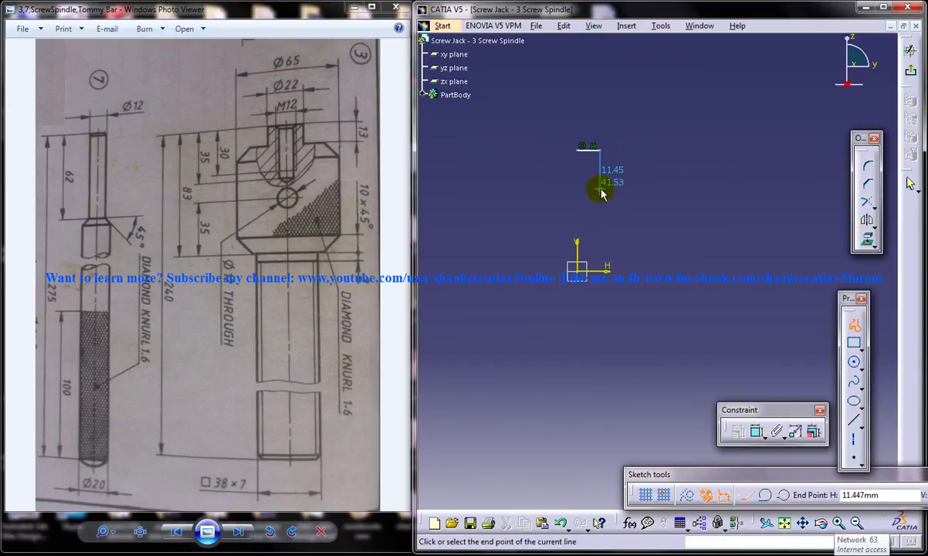
{"action": "left_click", "coordinate": [601, 190]}
{"action": "left_click", "coordinate": [639, 189]}
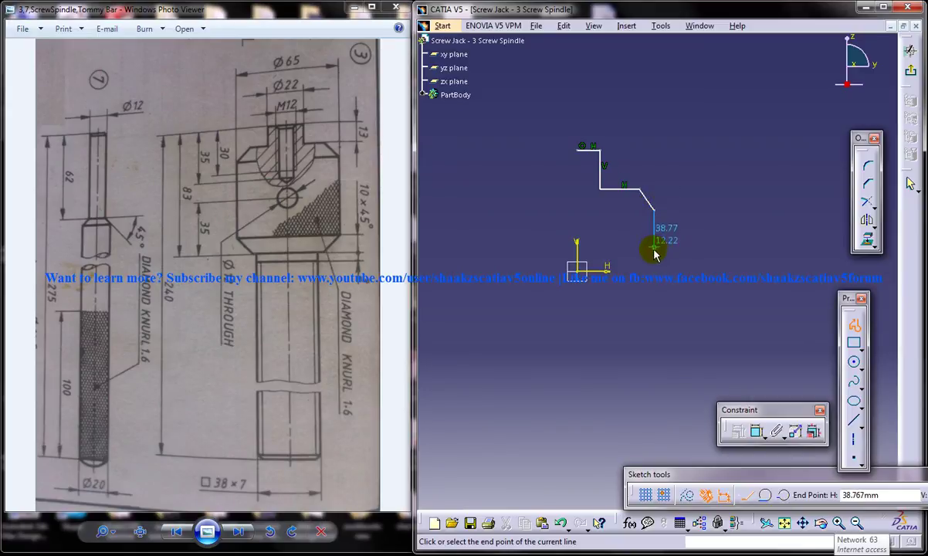
{"action": "left_click", "coordinate": [654, 250]}
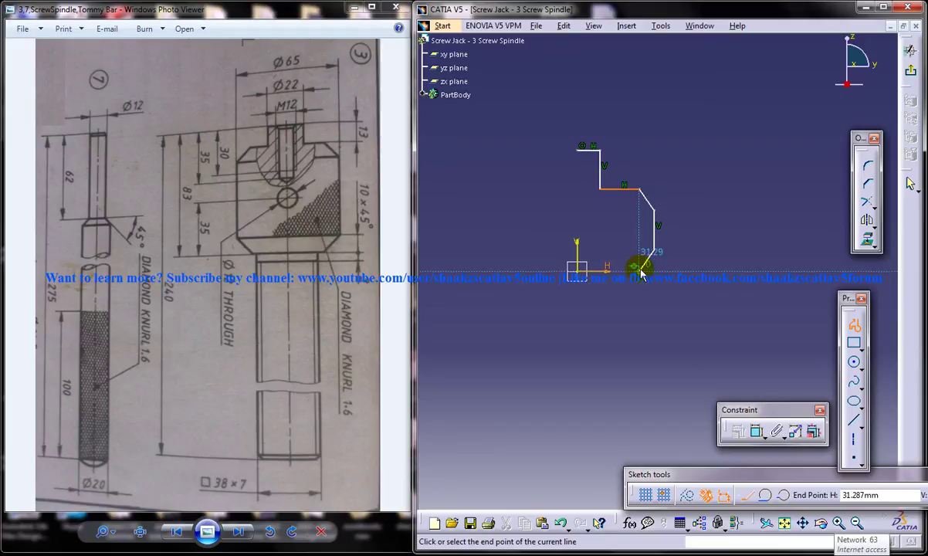
{"action": "left_click", "coordinate": [640, 267]}
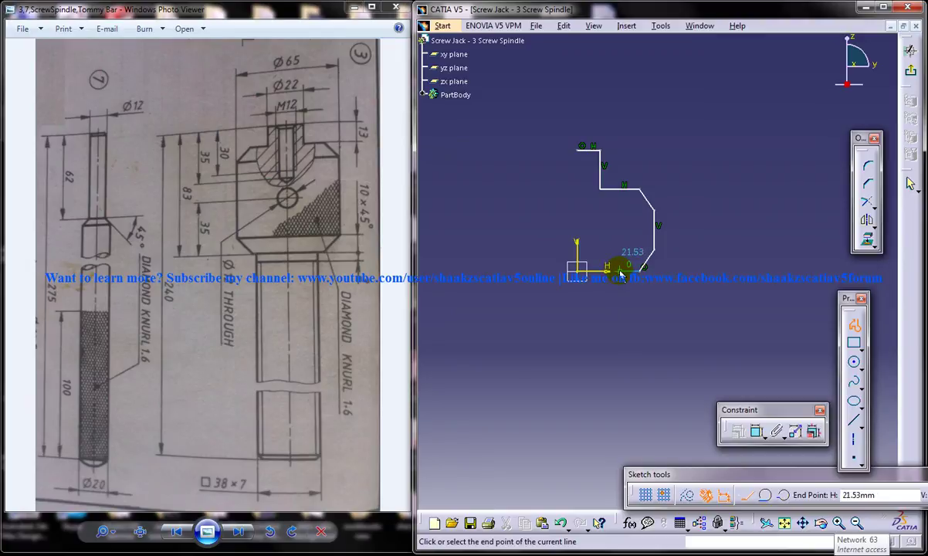
Complete the half-profile with an inward step about 22 mm from the axis, a long straight shank and a closing line along the vertical axis.
{"action": "left_click", "coordinate": [620, 268]}
{"action": "middle_click_drag", "start_coordinate": [617, 374], "coordinate": [624, 299]}
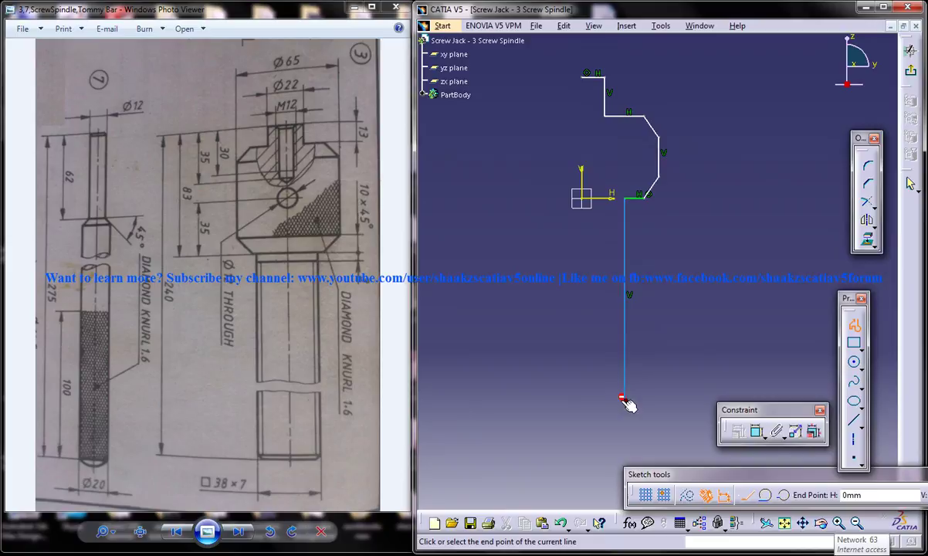
{"action": "left_click", "coordinate": [622, 398]}
{"action": "left_click", "coordinate": [581, 400]}
{"action": "mouse_move", "coordinate": [616, 245]}
{"action": "middle_mouse_down"}
{"action": "mouse_move", "coordinate": [586, 284]}
{"action": "mouse_move", "coordinate": [605, 279]}
{"action": "middle_mouse_up"}
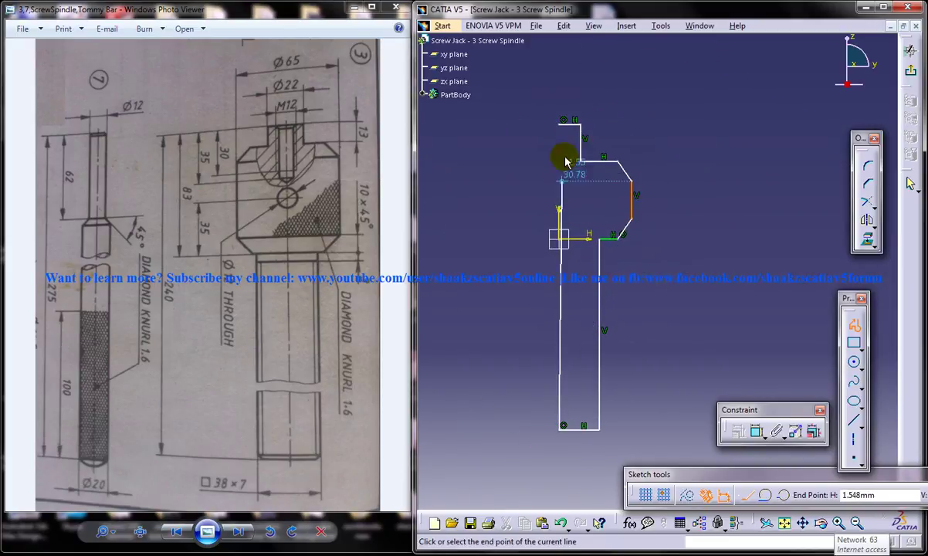
{"action": "left_click", "coordinate": [560, 124]}
Constrain the horizontal distance from the vertical axis to the top boss's outer edge to 11 mm.
{"action": "mouse_move", "coordinate": [670, 223]}
{"action": "middle_mouse_down"}
{"action": "mouse_move", "coordinate": [679, 224]}
{"action": "mouse_move", "coordinate": [683, 205]}
{"action": "mouse_move", "coordinate": [623, 220]}
{"action": "middle_mouse_up"}
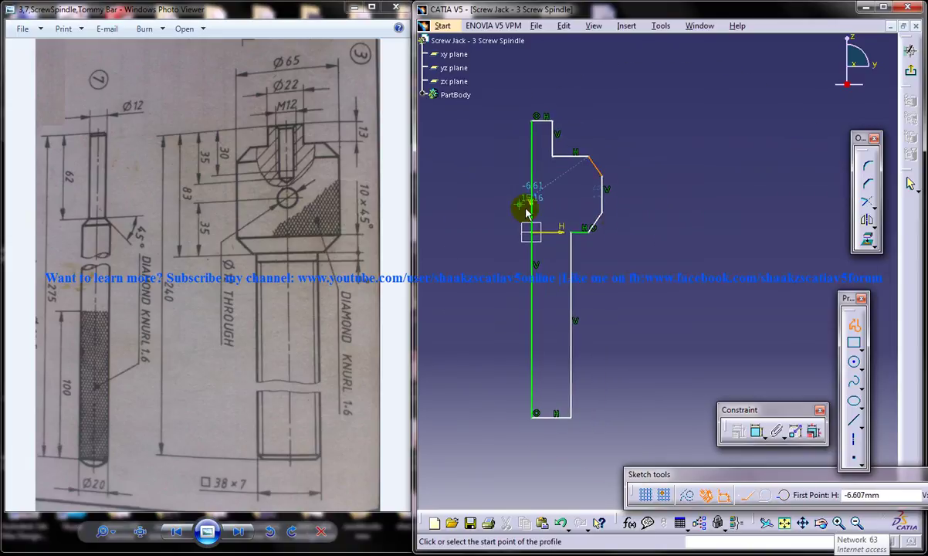
{"action": "middle_click_drag", "start_coordinate": [541, 213], "coordinate": [556, 208]}
{"action": "mouse_move", "coordinate": [625, 218]}
{"action": "middle_mouse_down", "text": "ctrl"}
{"action": "mouse_move", "coordinate": [626, 206]}
{"action": "mouse_move", "coordinate": [652, 209]}
{"action": "middle_mouse_up", "text": "ctrl"}
{"action": "left_click", "coordinate": [756, 431]}
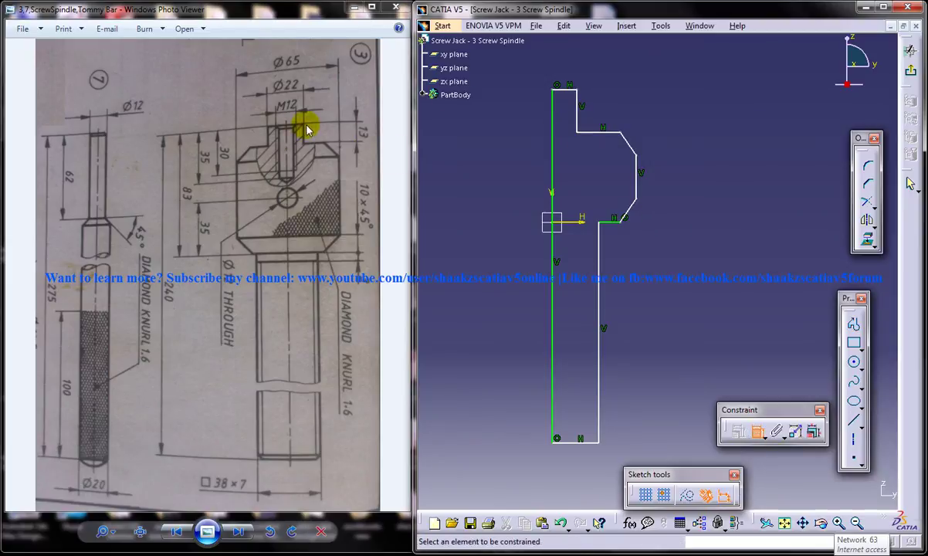
{"action": "left_click", "coordinate": [573, 110]}
{"action": "left_click", "coordinate": [559, 60]}
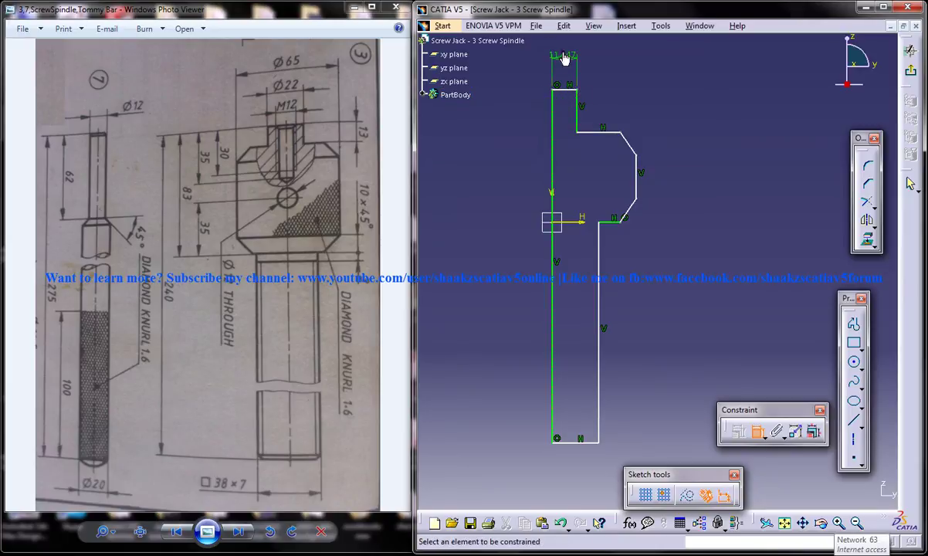
{"action": "double_click", "coordinate": [562, 54]}
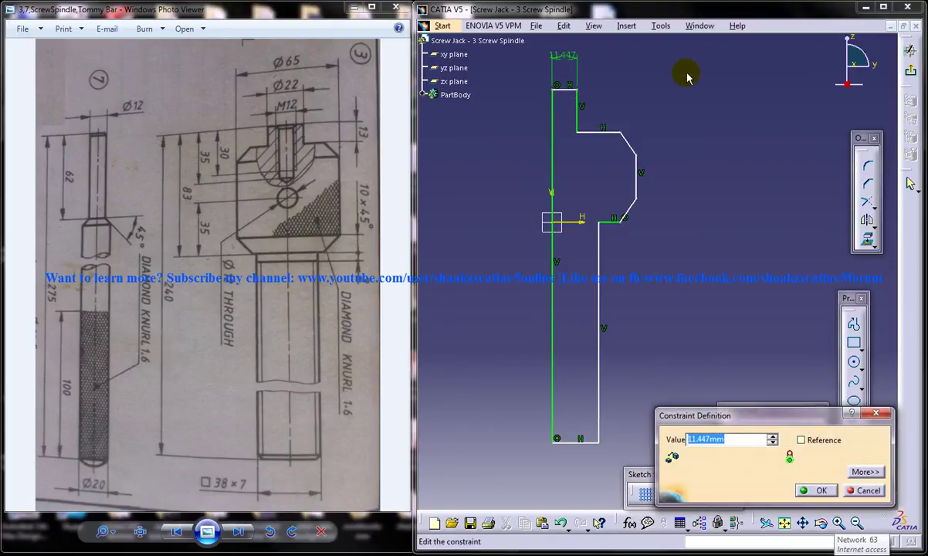
{"action": "type", "text": "11"}
{"action": "key", "text": "Return"}
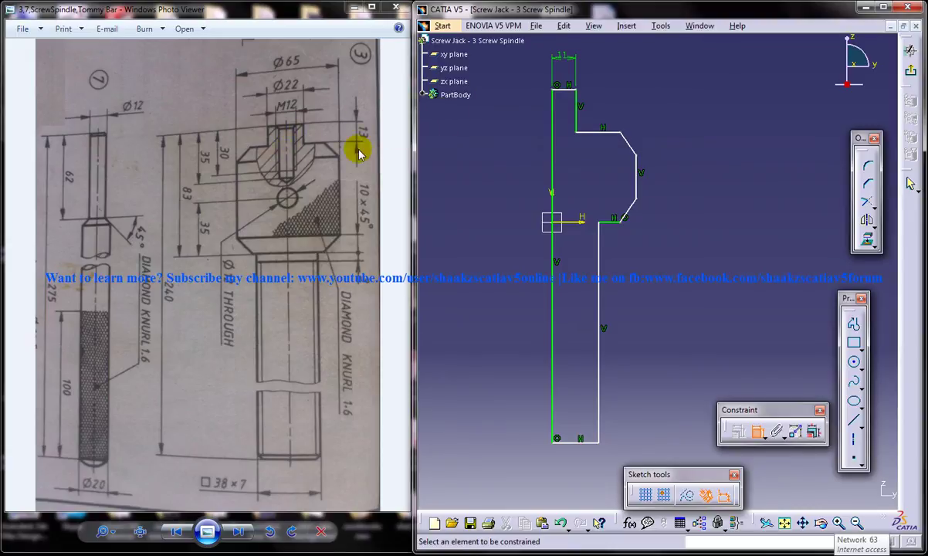
Constrain the vertical edge of the top boss to a length of 13 mm.
{"action": "left_click", "coordinate": [580, 107]}
{"action": "left_click", "coordinate": [674, 105]}
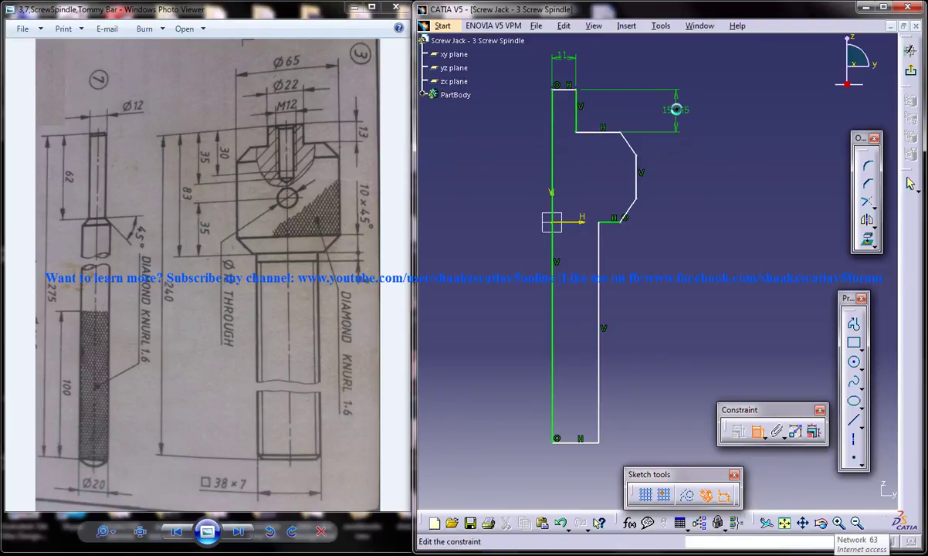
{"action": "double_click", "coordinate": [676, 110]}
{"action": "type", "text": "13mm"}
{"action": "key", "text": "Return"}
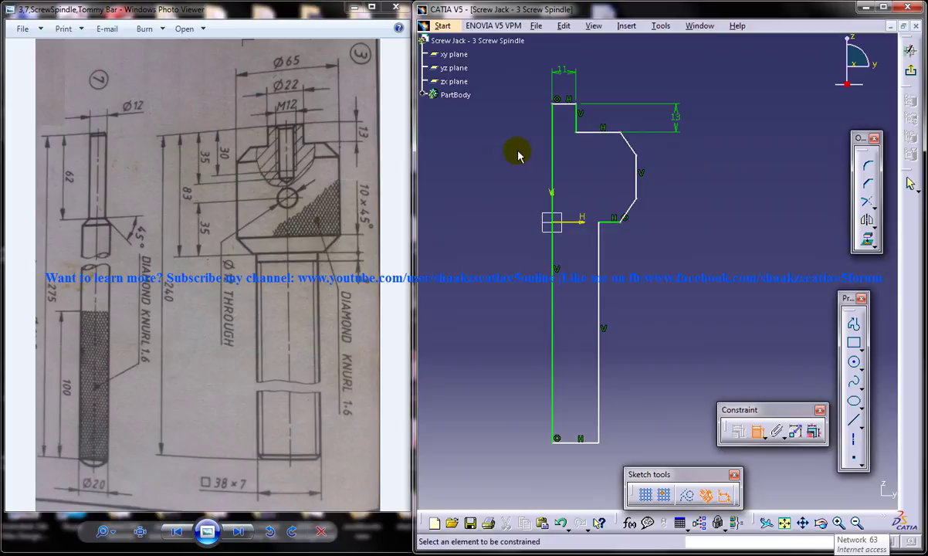
Constrain the angle between the head's upper chamfer and the adjacent horizontal shoulder edge to 45 degrees.
{"action": "left_click", "coordinate": [628, 144]}
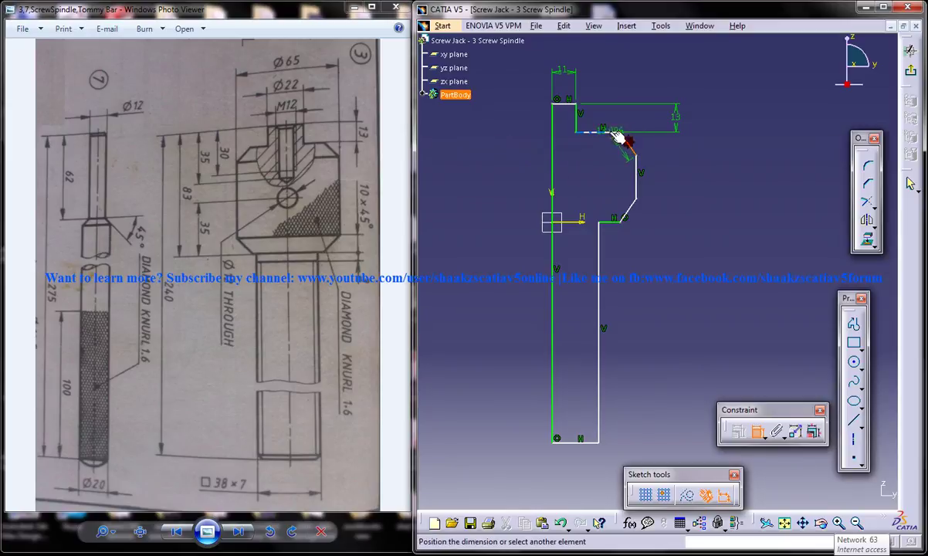
{"action": "left_click", "coordinate": [600, 134]}
{"action": "left_click", "coordinate": [655, 140]}
{"action": "double_click", "coordinate": [657, 142]}
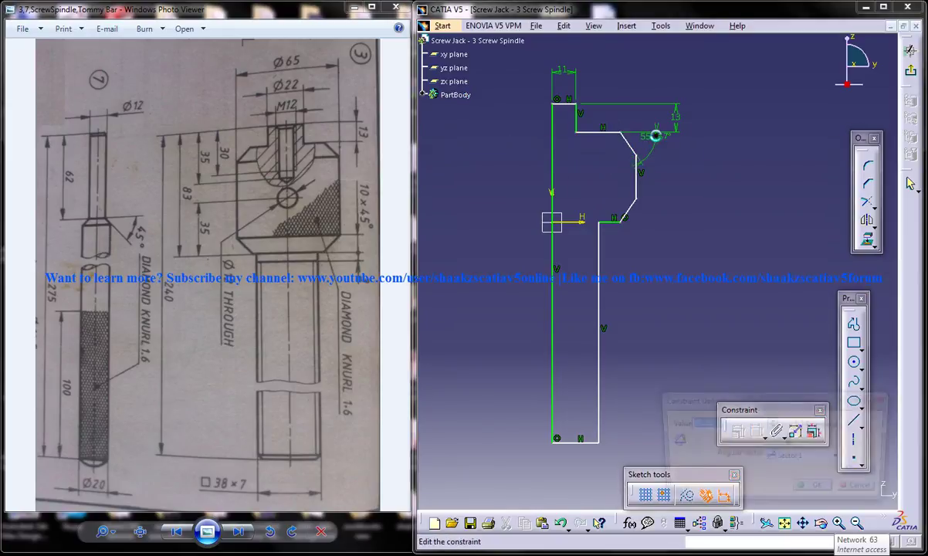
{"action": "type", "text": "45"}
{"action": "key", "text": "Return"}
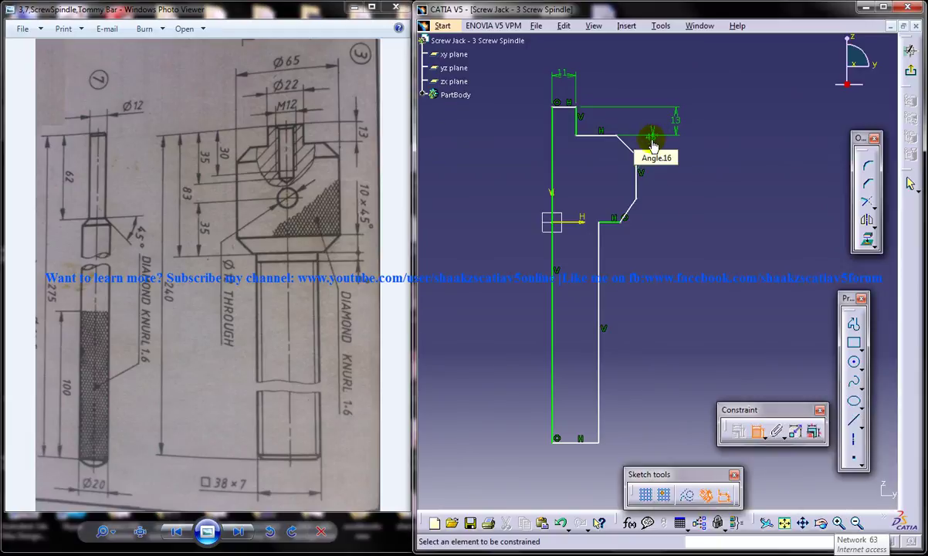
Constrain the angle between the head's lower chamfer and the horizontal edge under the head to 45 degrees.
{"action": "left_click", "coordinate": [628, 210]}
{"action": "left_click", "coordinate": [620, 223]}
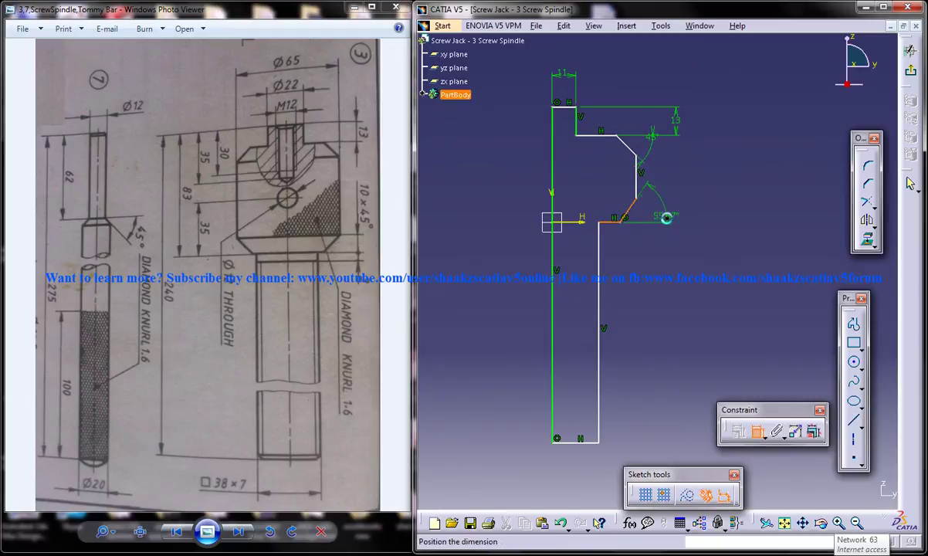
{"action": "left_click", "coordinate": [668, 215]}
{"action": "double_click", "coordinate": [669, 218]}
{"action": "type", "text": "45deg"}
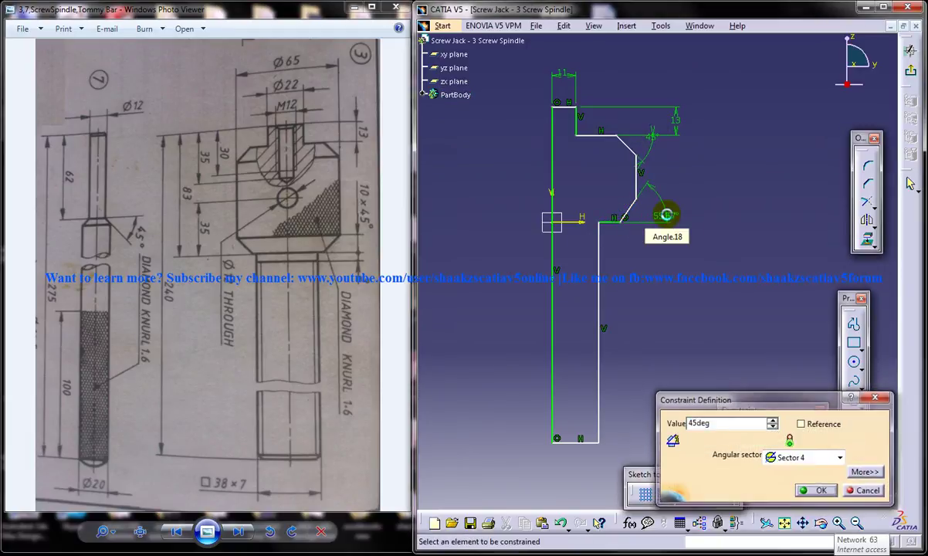
{"action": "key", "text": "Return"}
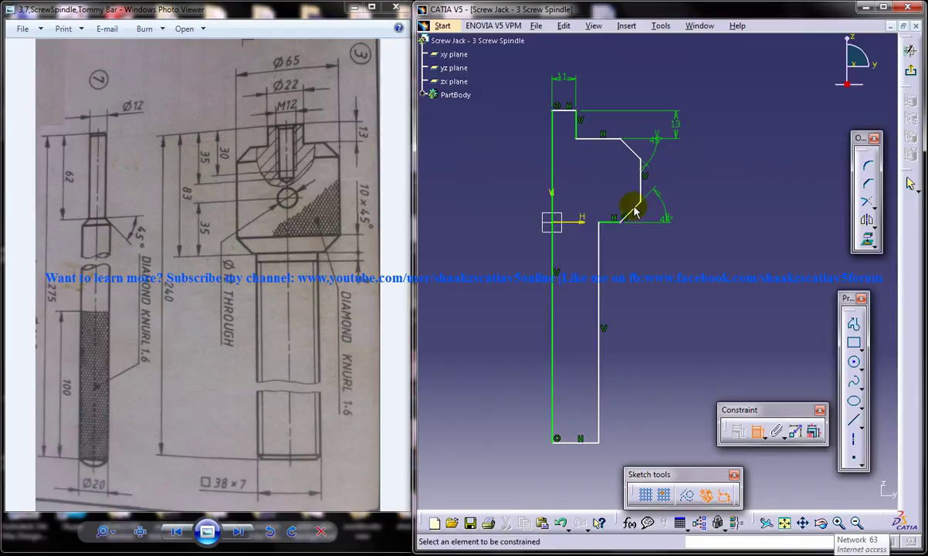
Constrain the overall height between the profile's top and bottom edges to 240 mm.
{"action": "middle_click_drag", "start_coordinate": [639, 206], "coordinate": [642, 230]}
{"action": "left_click", "coordinate": [594, 156]}
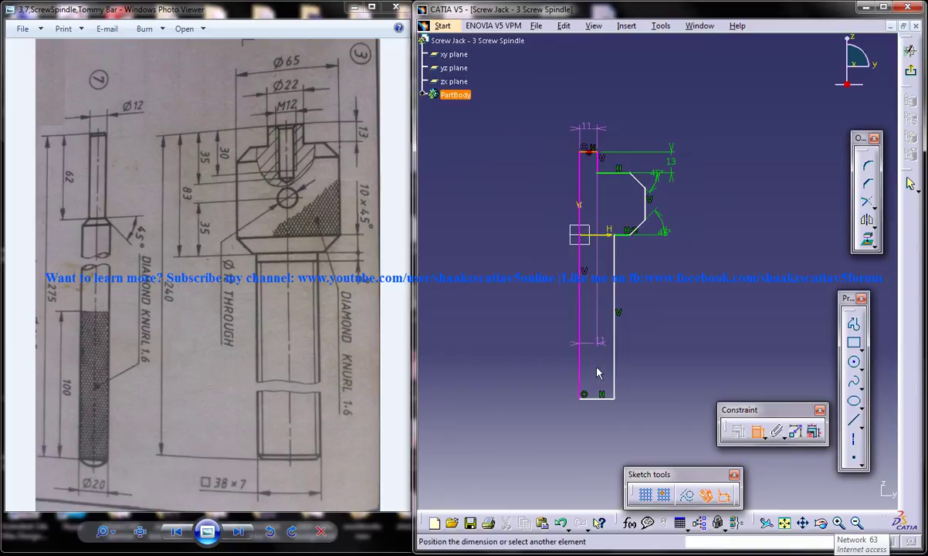
{"action": "left_click", "coordinate": [597, 396]}
{"action": "left_click", "coordinate": [519, 296]}
{"action": "double_click", "coordinate": [519, 296]}
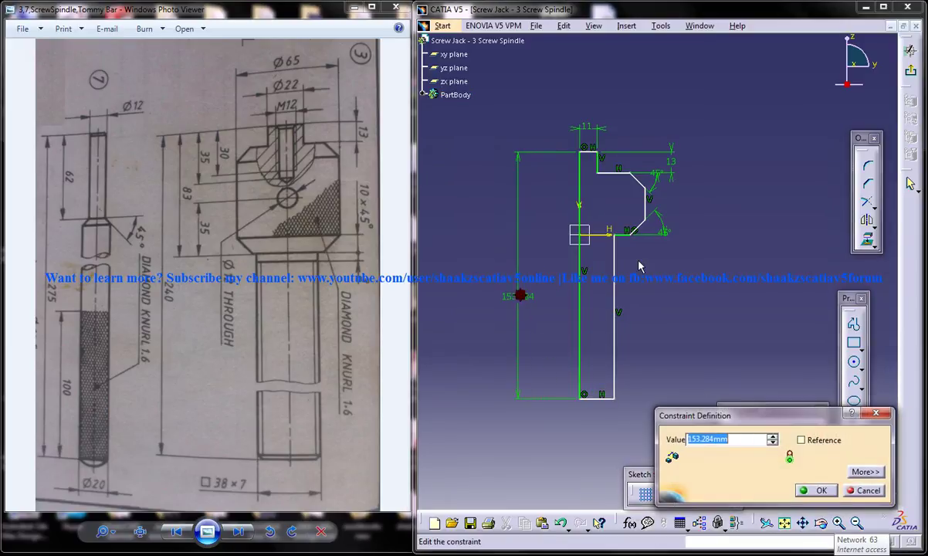
{"action": "type", "text": "240"}
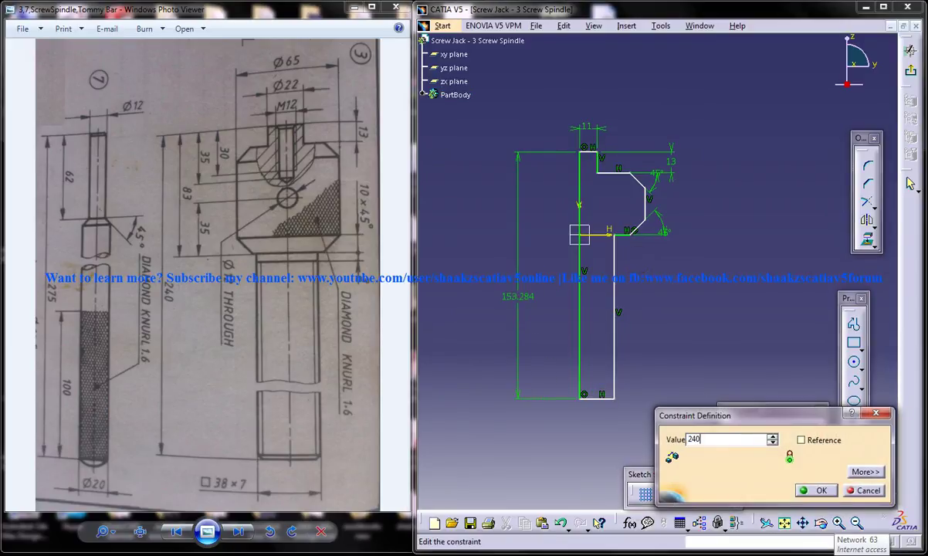
{"action": "key", "text": "Return"}
Constrain the distance from the vertical axis line to the shank's outer edge to 17 mm.
{"action": "mouse_move", "coordinate": [631, 266]}
{"action": "middle_mouse_down"}
{"action": "mouse_move", "coordinate": [593, 280]}
{"action": "mouse_move", "coordinate": [613, 285]}
{"action": "mouse_move", "coordinate": [613, 268]}
{"action": "mouse_move", "coordinate": [616, 290]}
{"action": "mouse_move", "coordinate": [609, 274]}
{"action": "mouse_move", "coordinate": [600, 304]}
{"action": "middle_mouse_up"}
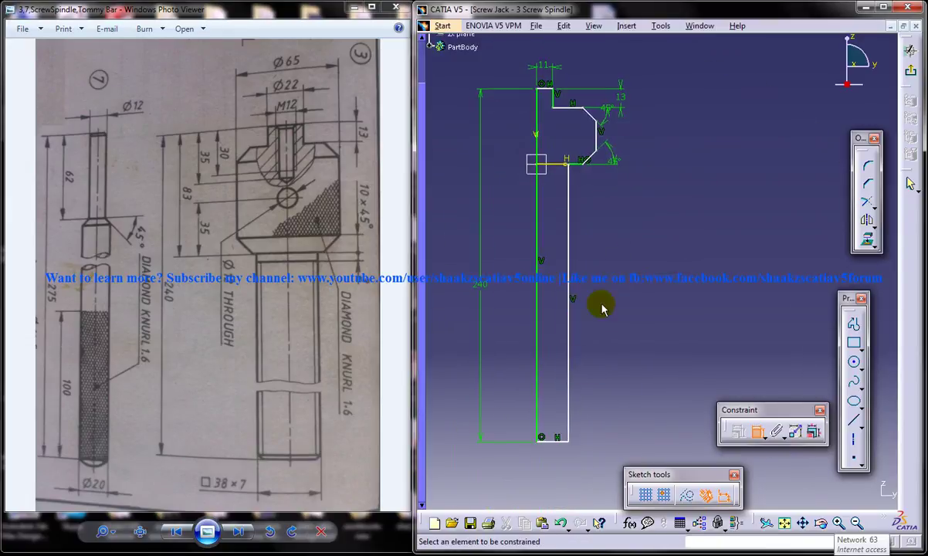
{"action": "left_click", "coordinate": [569, 373]}
{"action": "left_click", "coordinate": [537, 392]}
{"action": "left_click", "coordinate": [547, 470]}
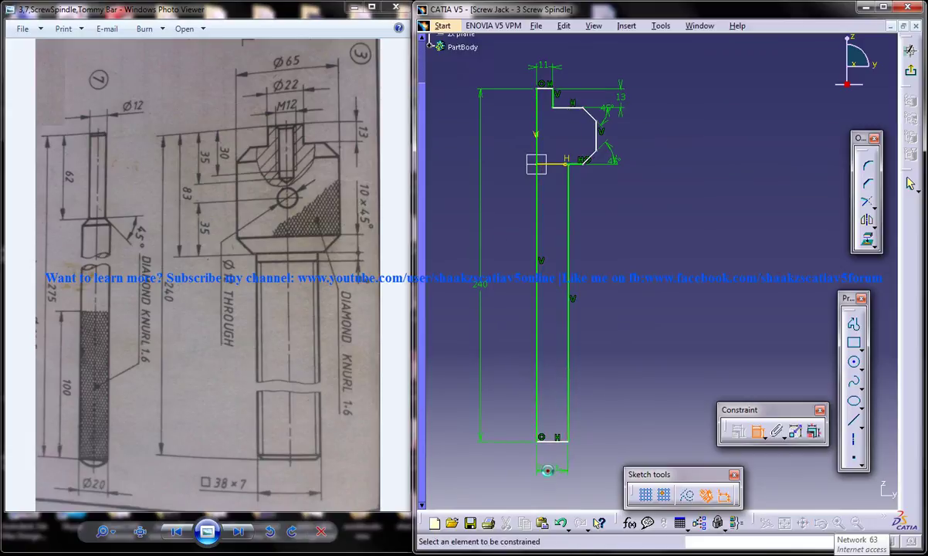
{"action": "double_click", "coordinate": [547, 470]}
{"action": "type", "text": "17"}
{"action": "key", "text": "Return"}
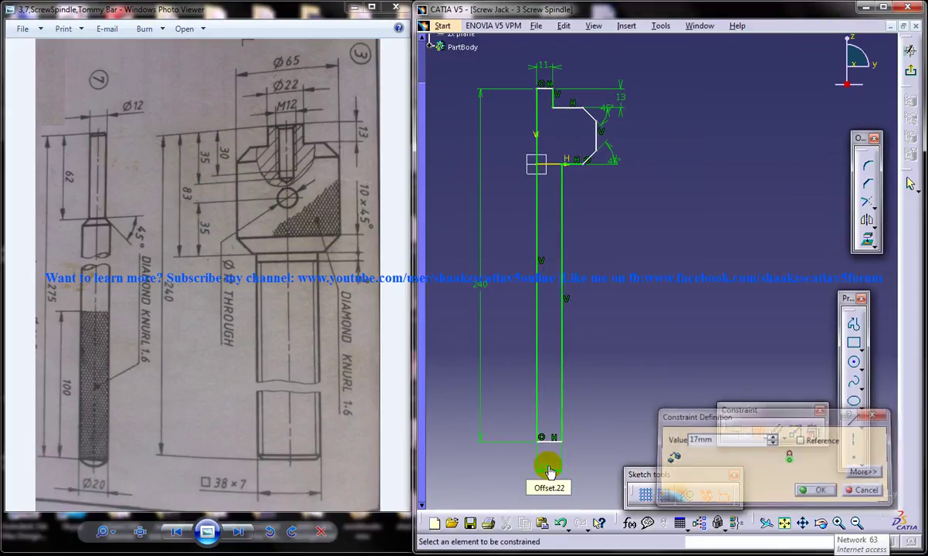
Examine the shank and head of the profile against the reference drawing for dimensions still missing.
{"action": "mouse_move", "coordinate": [604, 272]}
{"action": "middle_mouse_down"}
{"action": "mouse_move", "coordinate": [603, 234]}
{"action": "mouse_move", "coordinate": [624, 351]}
{"action": "middle_mouse_up"}
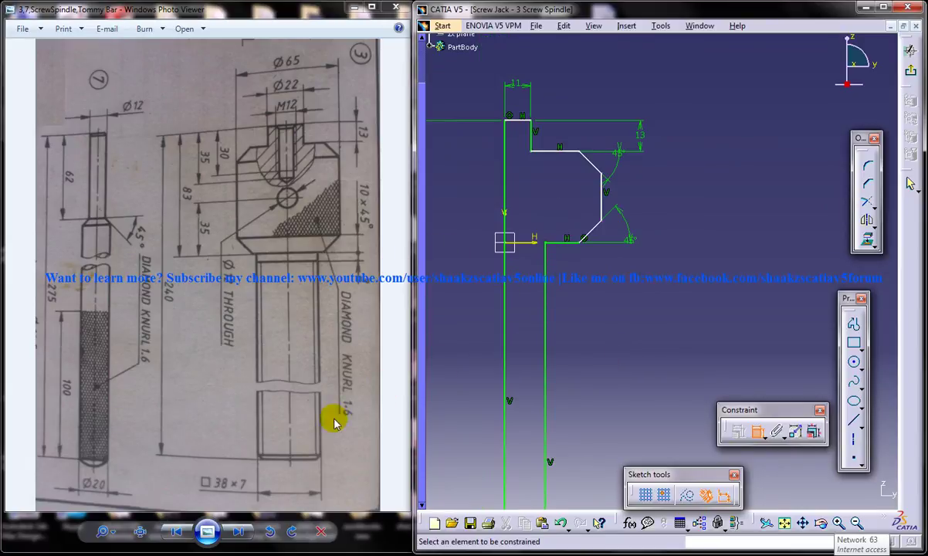
{"action": "middle_click_drag", "start_coordinate": [524, 416], "coordinate": [590, 285]}
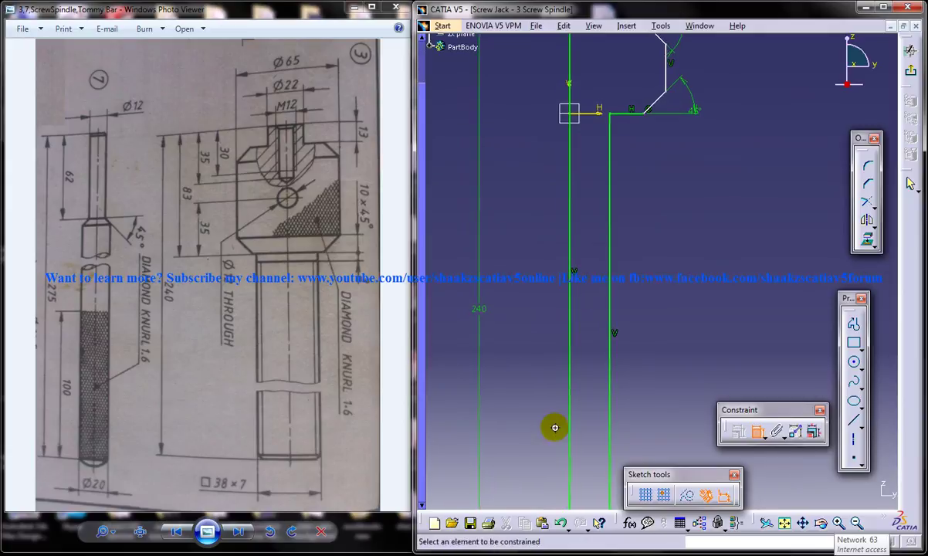
{"action": "middle_click_drag", "start_coordinate": [568, 449], "coordinate": [579, 352]}
{"action": "middle_click_drag", "start_coordinate": [602, 428], "coordinate": [588, 382]}
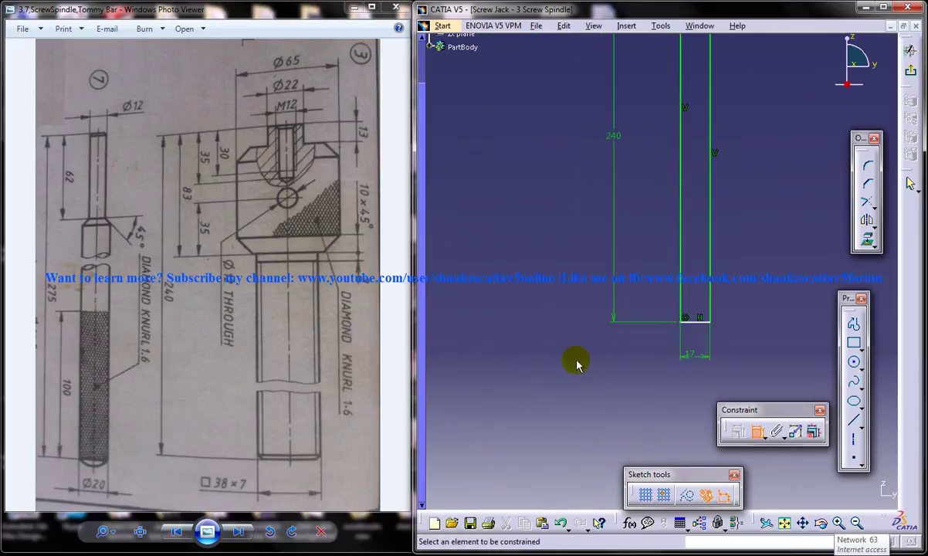
{"action": "middle_click_drag", "start_coordinate": [622, 276], "coordinate": [497, 410]}
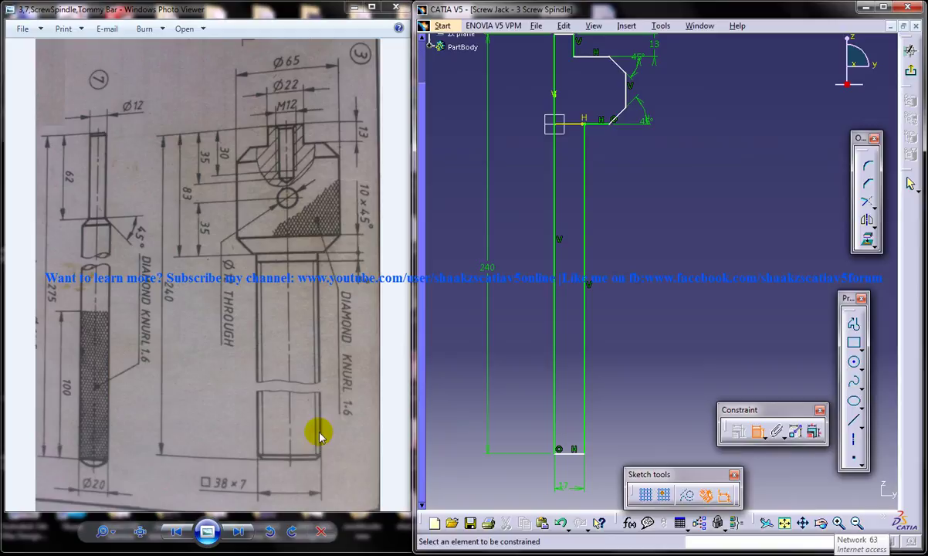
{"action": "middle_click_drag", "start_coordinate": [580, 339], "coordinate": [585, 370]}
{"action": "middle_click_drag", "start_coordinate": [590, 291], "coordinate": [569, 383]}
{"action": "mouse_move", "coordinate": [579, 304]}
{"action": "middle_mouse_down"}
{"action": "mouse_move", "coordinate": [577, 267]}
{"action": "mouse_move", "coordinate": [598, 300]}
{"action": "middle_mouse_up"}
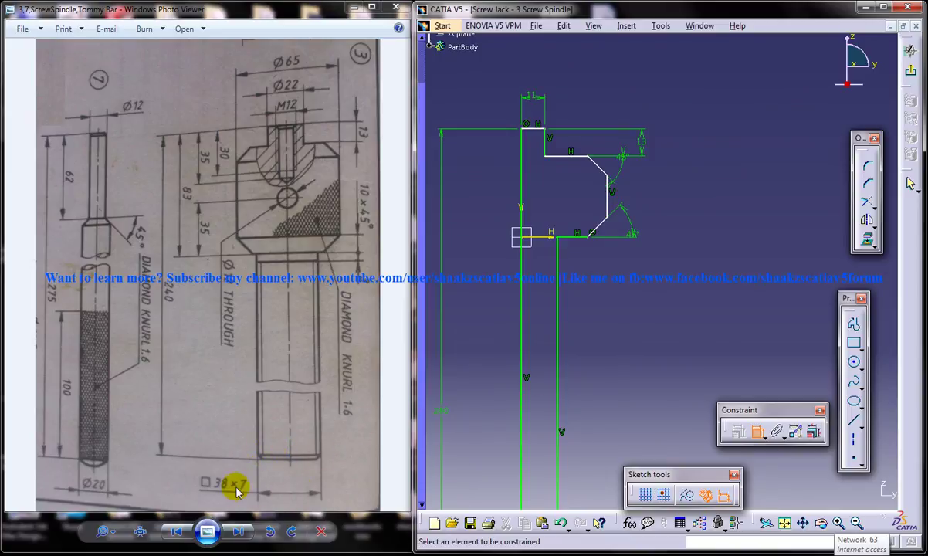
{"action": "middle_click_drag", "start_coordinate": [585, 304], "coordinate": [586, 394]}
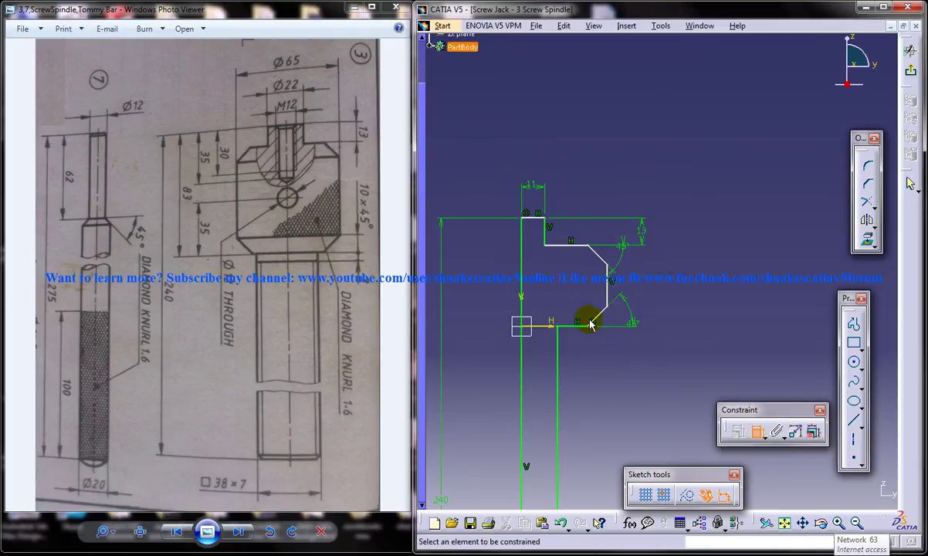
{"action": "middle_click_drag", "start_coordinate": [609, 308], "coordinate": [609, 292], "text": "ctrl"}
{"action": "middle_click_drag", "start_coordinate": [608, 337], "coordinate": [633, 328]}
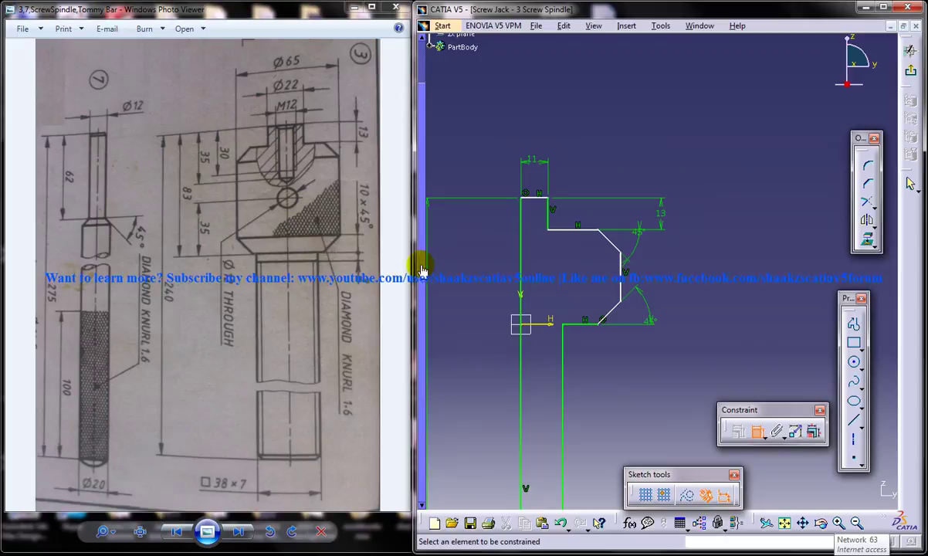
Constrain the vertical height of the head's lower chamfer above the underside edge to 10 mm.
{"action": "left_click", "coordinate": [625, 304]}
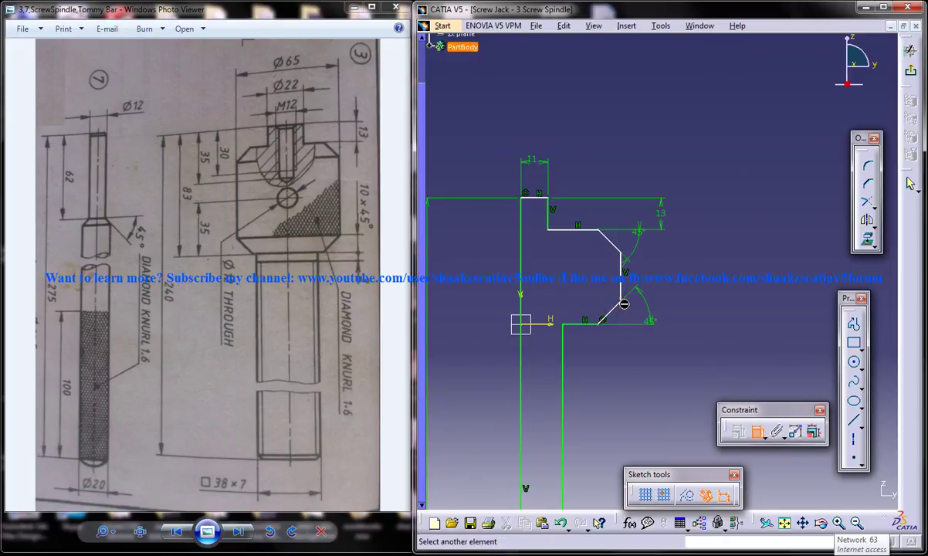
{"action": "left_click", "coordinate": [591, 328]}
{"action": "double_click", "coordinate": [694, 315]}
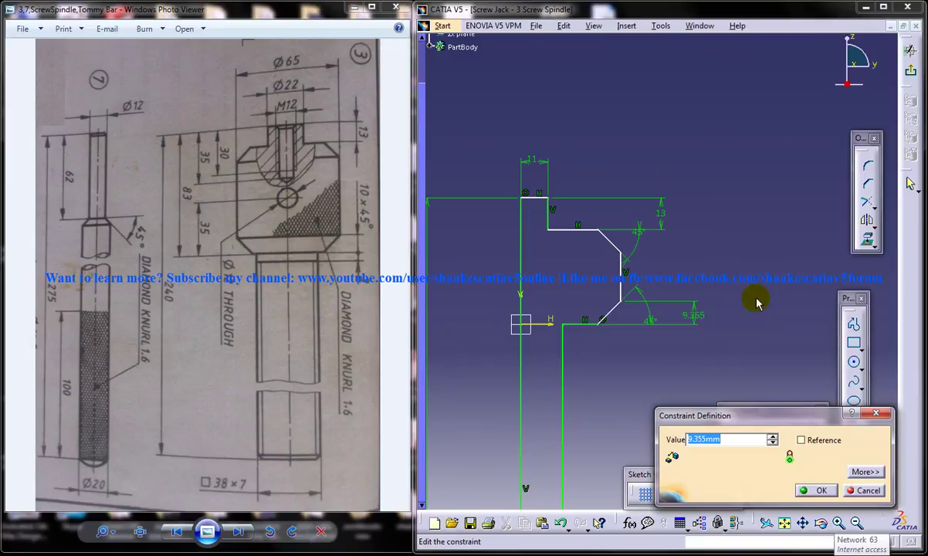
{"action": "type", "text": "10"}
{"action": "key", "text": "Return"}
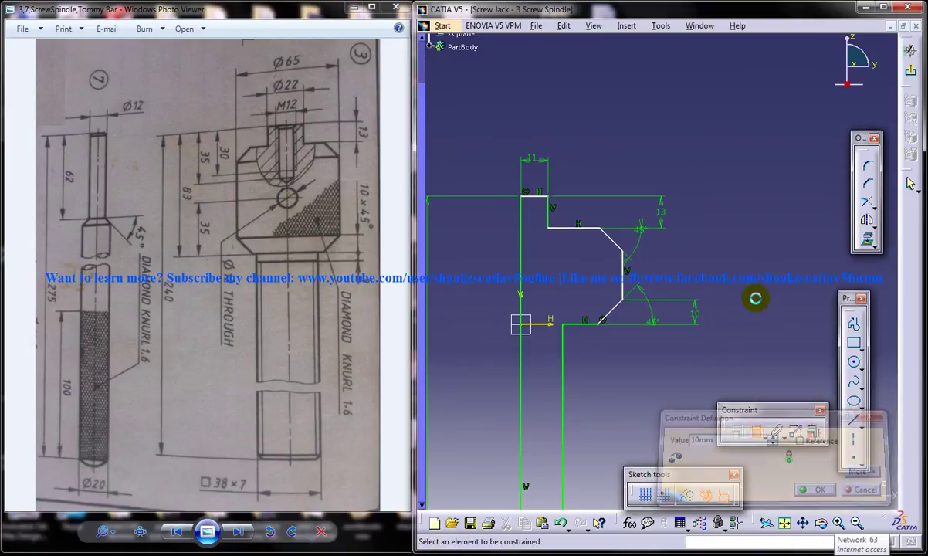
Constrain the vertical height of the head's upper chamfer below the shoulder edge to 10 mm.
{"action": "mouse_move", "coordinate": [711, 287]}
{"action": "middle_mouse_down", "text": "ctrl"}
{"action": "mouse_move", "coordinate": [704, 269]}
{"action": "mouse_move", "coordinate": [682, 268]}
{"action": "mouse_move", "coordinate": [704, 303]}
{"action": "middle_mouse_up", "text": "ctrl"}
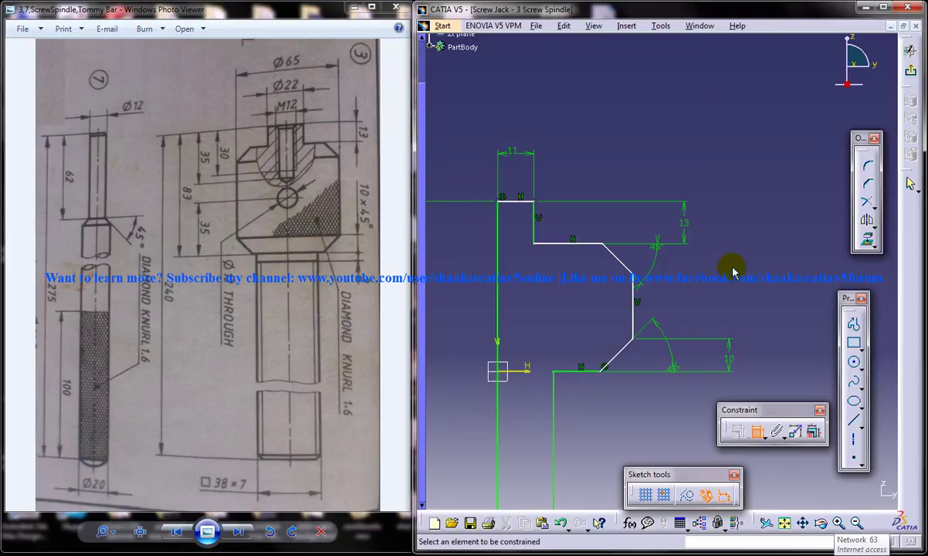
{"action": "left_click", "coordinate": [633, 274]}
{"action": "left_click", "coordinate": [573, 244]}
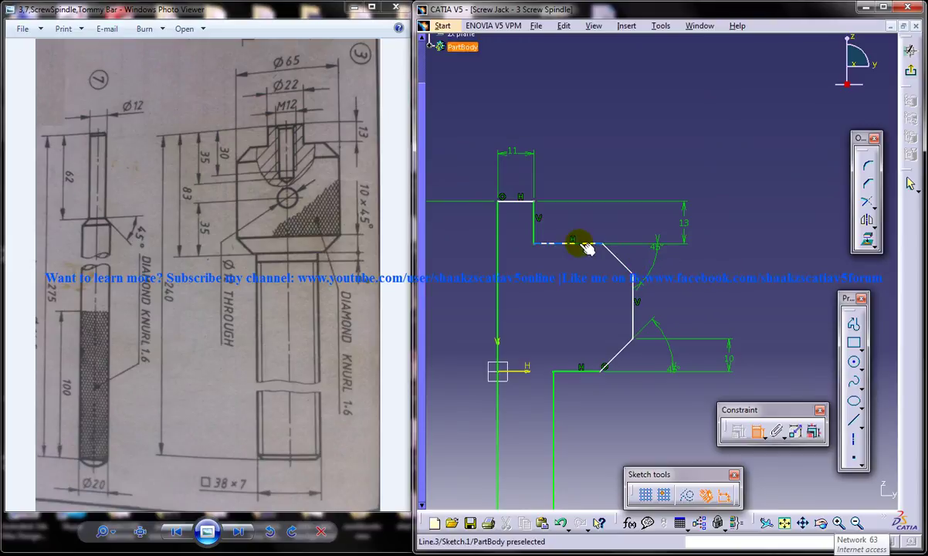
{"action": "left_click", "coordinate": [703, 252]}
{"action": "double_click", "coordinate": [704, 253]}
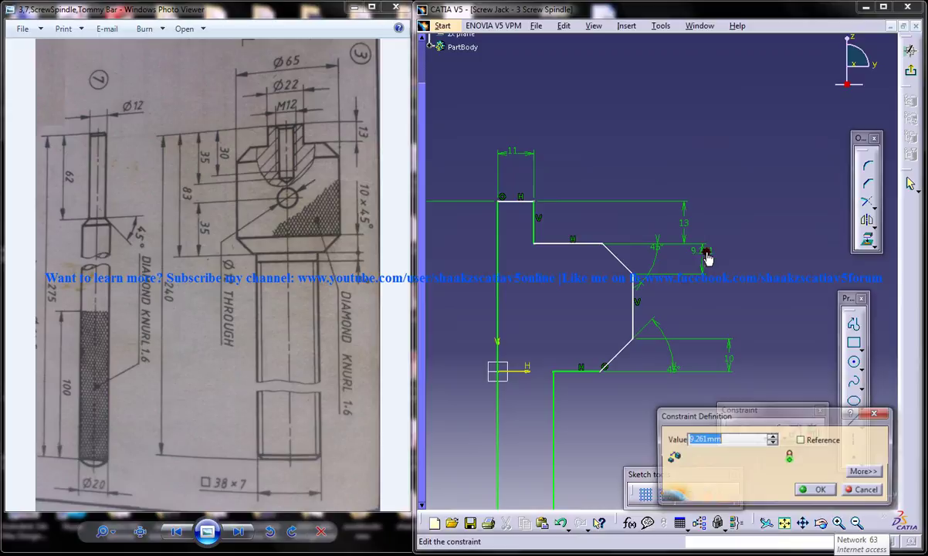
{"action": "type", "text": "10"}
{"action": "key", "text": "Return"}
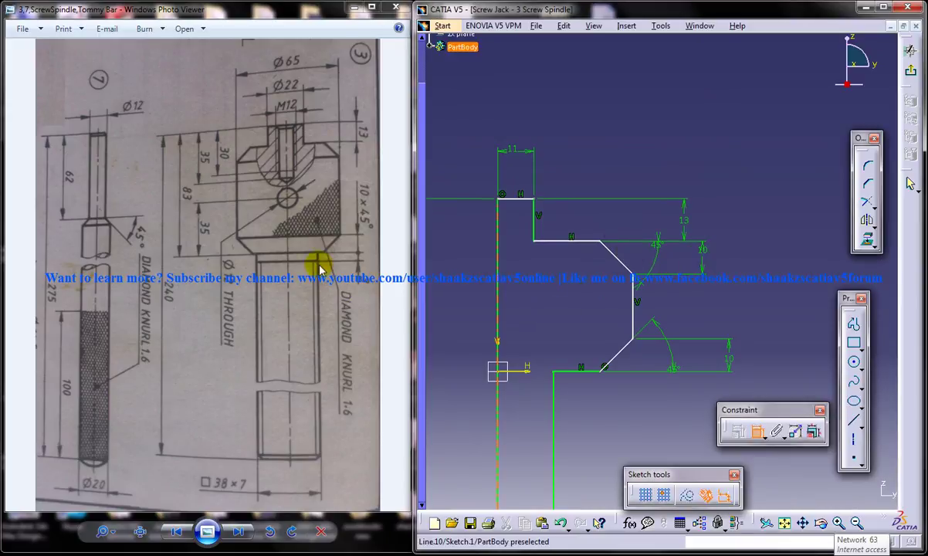
Constrain the vertical distance from the boss's top edge to the head's underside edge to 83 mm.
{"action": "left_click", "coordinate": [573, 373]}
{"action": "mouse_move", "coordinate": [575, 297]}
{"action": "middle_mouse_down"}
{"action": "mouse_move", "coordinate": [617, 325]}
{"action": "mouse_move", "coordinate": [618, 315]}
{"action": "middle_mouse_up"}
{"action": "left_click", "coordinate": [557, 224]}
{"action": "left_click", "coordinate": [799, 262]}
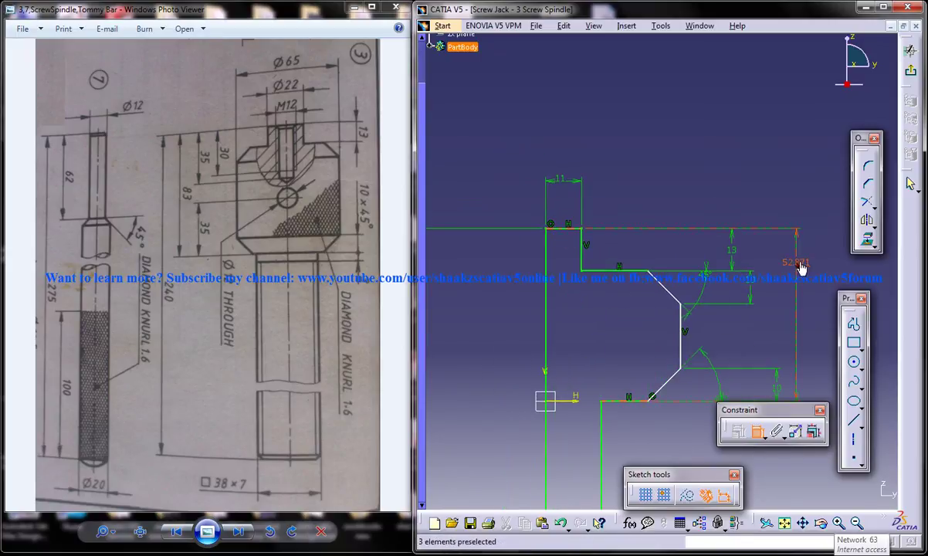
{"action": "double_click", "coordinate": [801, 264]}
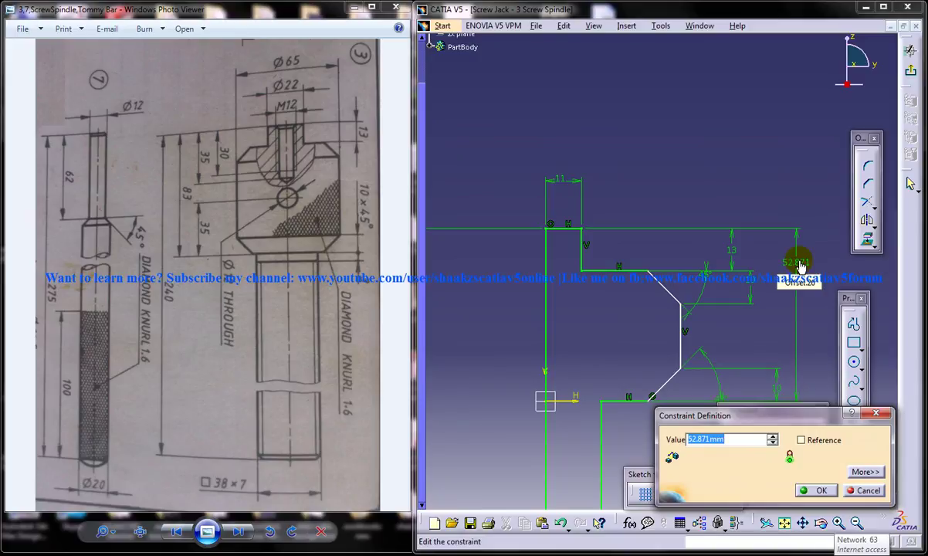
{"action": "type", "text": "83"}
{"action": "key", "text": "Return"}
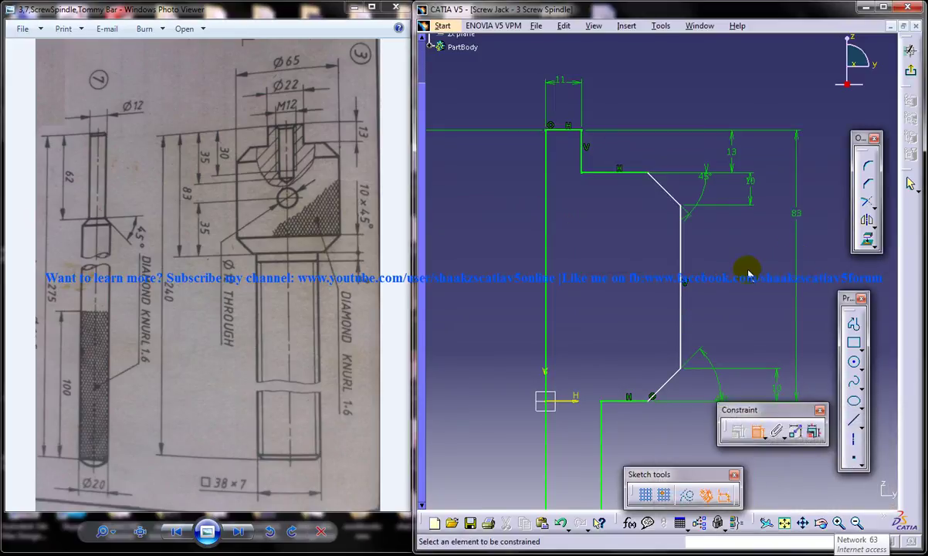
Constrain the distance from the vertical axis line to the head's outer edge to 32.5 mm, half of 65.
{"action": "left_click", "coordinate": [679, 251]}
{"action": "left_click", "coordinate": [545, 189]}
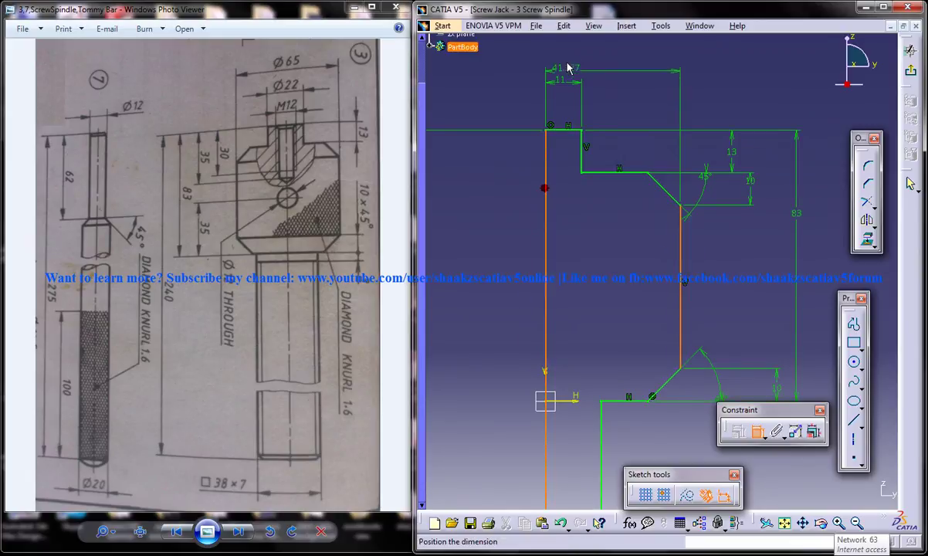
{"action": "left_click", "coordinate": [591, 62]}
{"action": "double_click", "coordinate": [593, 56]}
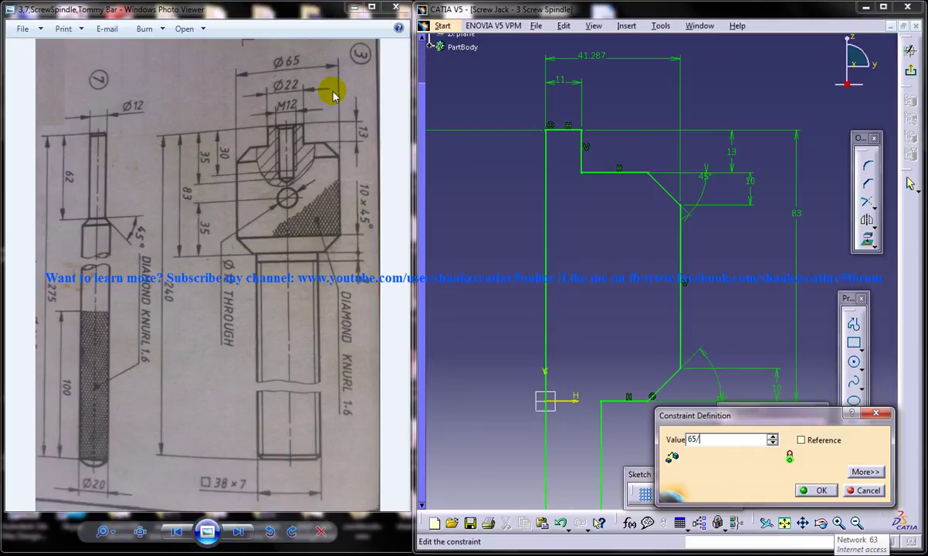
{"action": "key", "text": "Return"}
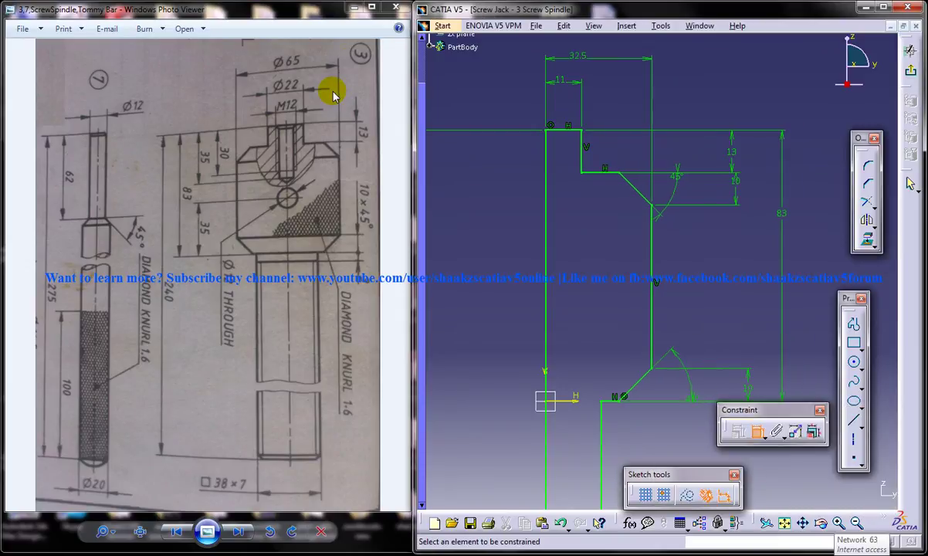
{"action": "middle_click_drag", "start_coordinate": [698, 235], "coordinate": [689, 298]}
{"action": "middle_click_drag", "start_coordinate": [704, 409], "coordinate": [642, 336]}
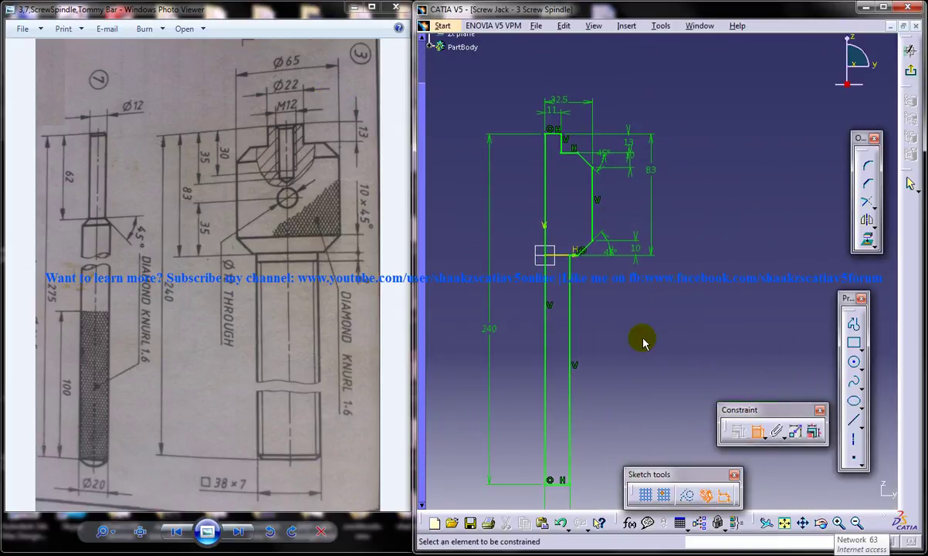
{"action": "mouse_move", "coordinate": [625, 299]}
{"action": "middle_mouse_down"}
{"action": "mouse_move", "coordinate": [610, 330]}
{"action": "mouse_move", "coordinate": [621, 272]}
{"action": "mouse_move", "coordinate": [609, 348]}
{"action": "mouse_move", "coordinate": [631, 301]}
{"action": "mouse_move", "coordinate": [598, 363]}
{"action": "mouse_move", "coordinate": [625, 271]}
{"action": "mouse_move", "coordinate": [610, 395]}
{"action": "mouse_move", "coordinate": [634, 315]}
{"action": "mouse_move", "coordinate": [613, 288]}
{"action": "mouse_move", "coordinate": [665, 303]}
{"action": "mouse_move", "coordinate": [658, 255]}
{"action": "middle_mouse_up"}
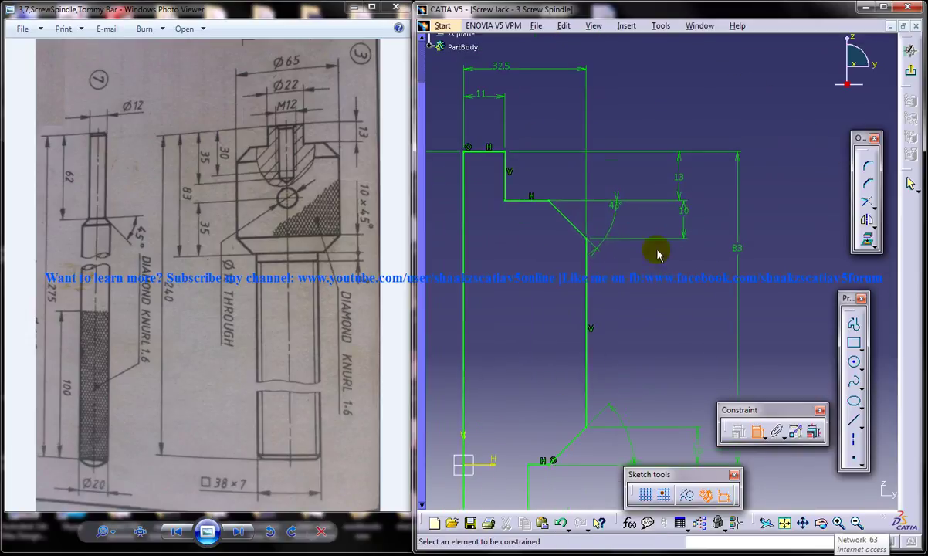
{"action": "middle_click_drag", "start_coordinate": [619, 279], "coordinate": [640, 291]}
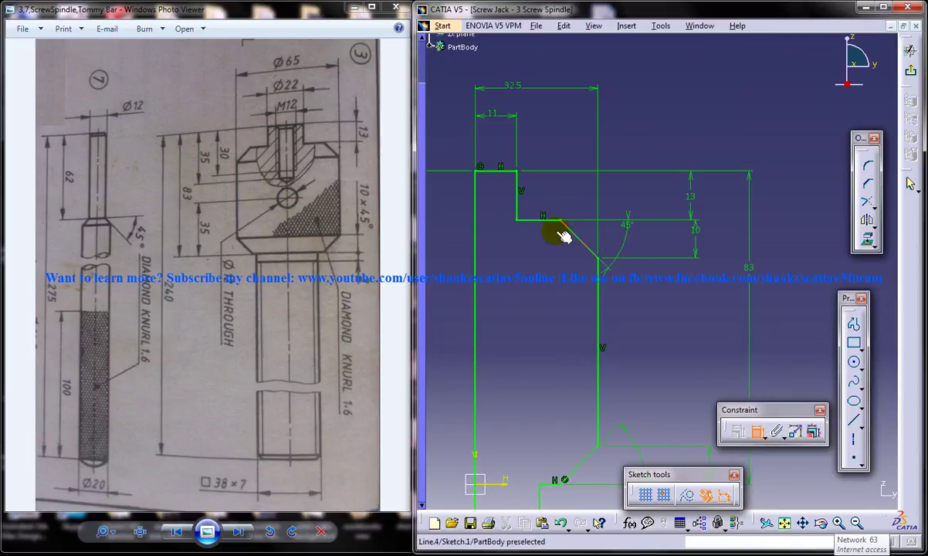
Run a Sketch Analysis on the spindle half-profile to check that it is closed.
{"action": "middle_click_drag", "start_coordinate": [559, 263], "coordinate": [586, 271]}
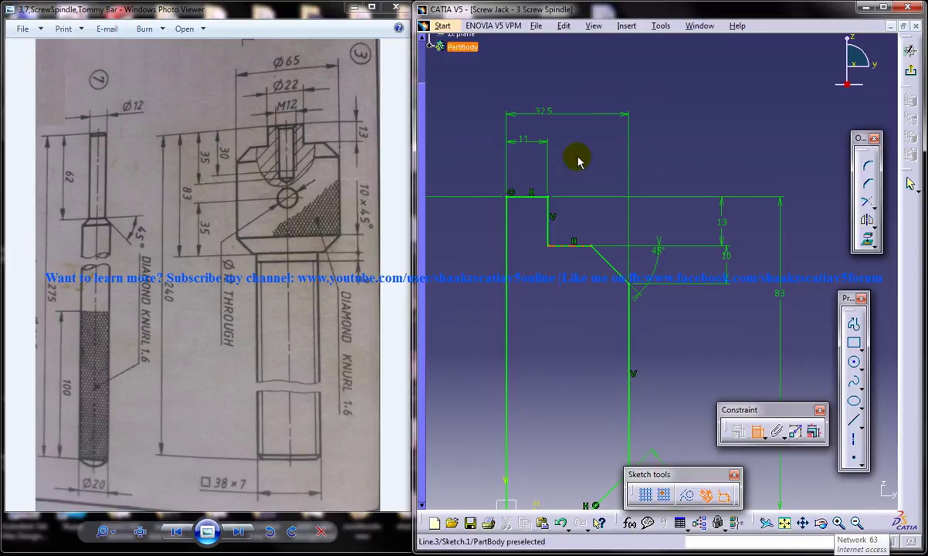
{"action": "left_click", "coordinate": [661, 26]}
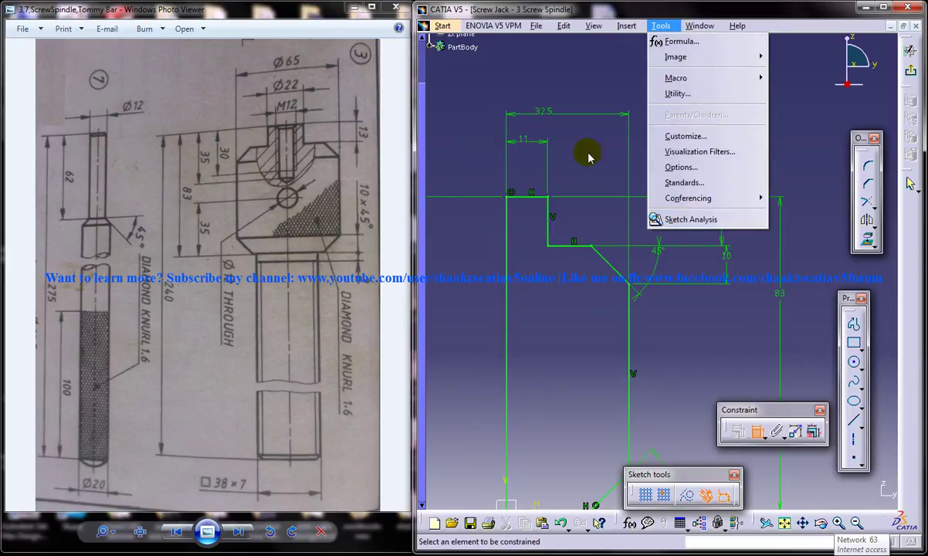
{"action": "left_click", "coordinate": [587, 77]}
{"action": "left_click", "coordinate": [661, 27]}
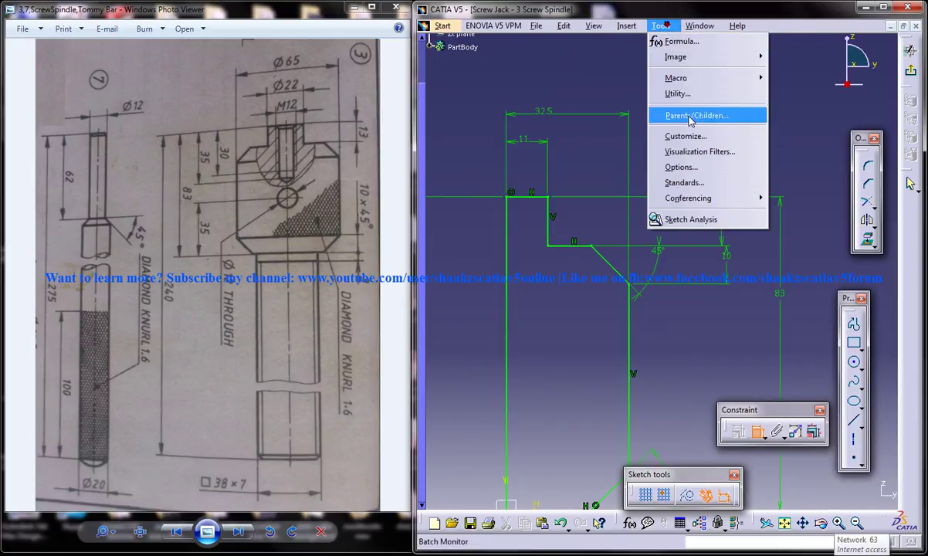
{"action": "left_click", "coordinate": [626, 206]}
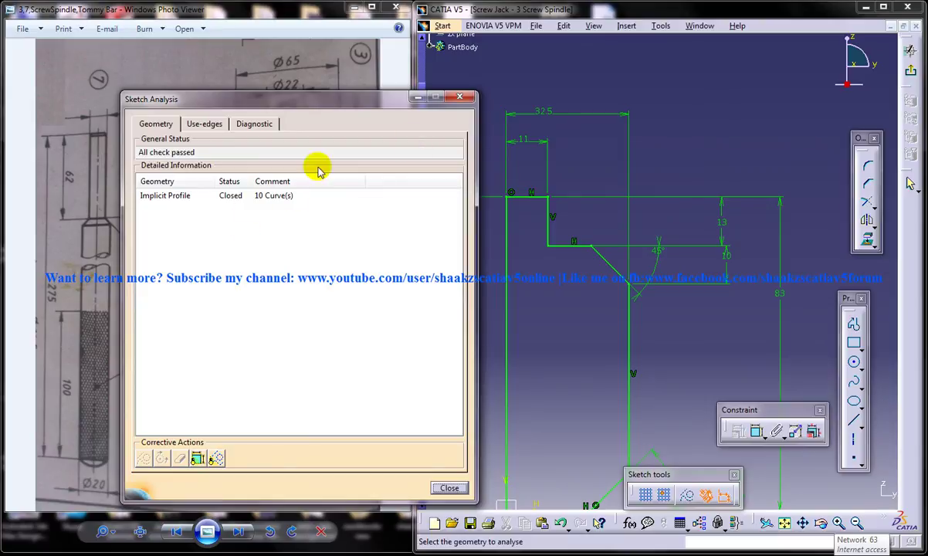
{"action": "left_click", "coordinate": [458, 97]}
Exit the sketch and revolve the spindle half-profile 360 degrees about the Z axis as a Shaft.
{"action": "mouse_move", "coordinate": [669, 247]}
{"action": "middle_mouse_down"}
{"action": "mouse_move", "coordinate": [606, 251]}
{"action": "mouse_move", "coordinate": [605, 230]}
{"action": "middle_mouse_up"}
{"action": "mouse_move", "coordinate": [636, 324]}
{"action": "middle_mouse_down"}
{"action": "mouse_move", "coordinate": [604, 248]}
{"action": "mouse_move", "coordinate": [632, 297]}
{"action": "middle_mouse_up"}
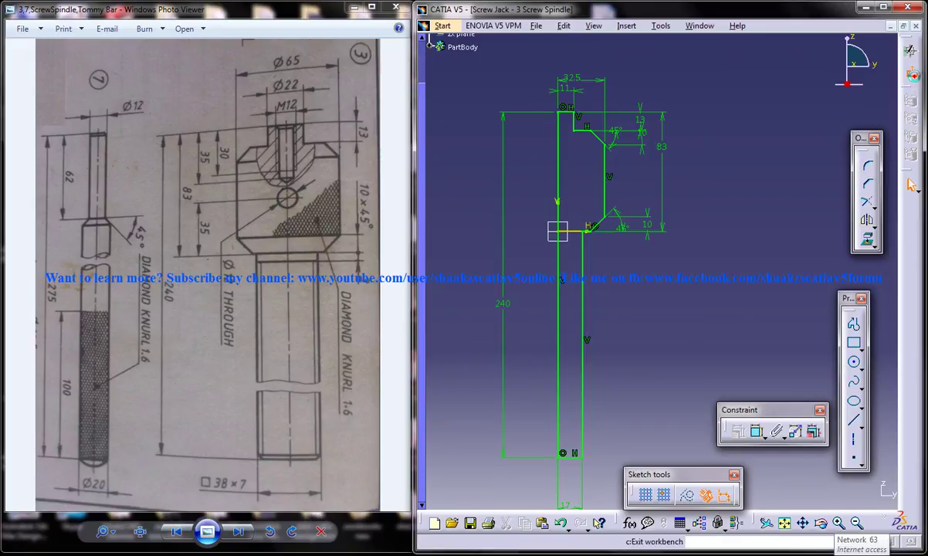
{"action": "left_click", "coordinate": [912, 75]}
{"action": "left_click", "coordinate": [857, 182]}
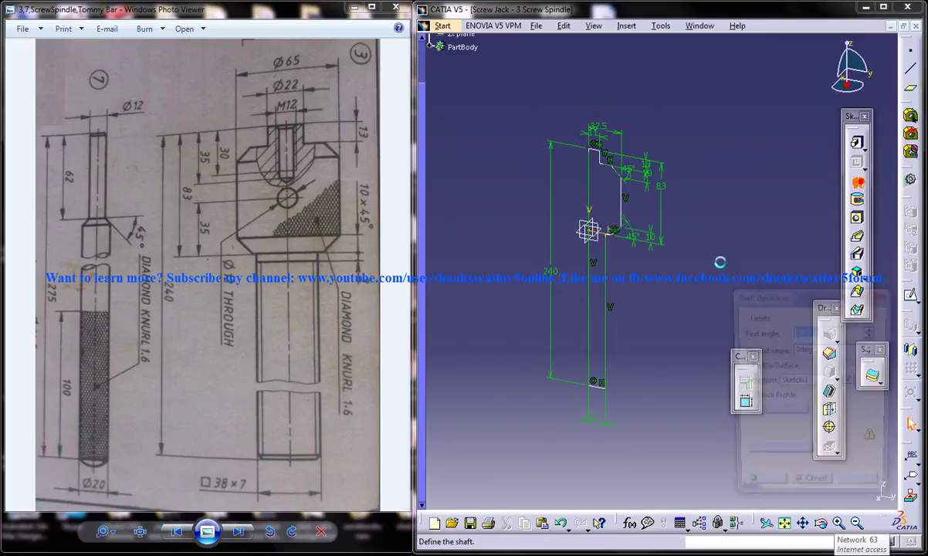
{"action": "right_click", "coordinate": [808, 442]}
{"action": "left_click", "coordinate": [814, 490]}
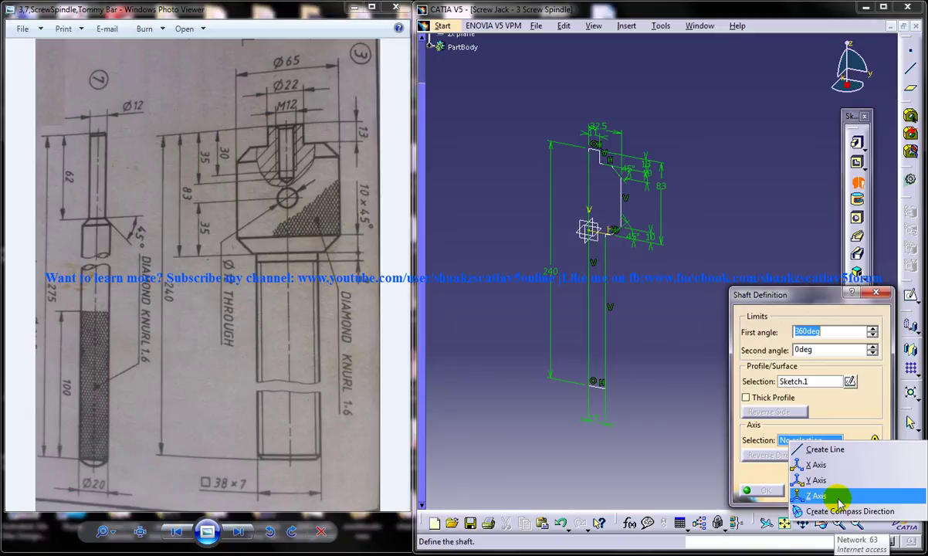
{"action": "left_click", "coordinate": [766, 489]}
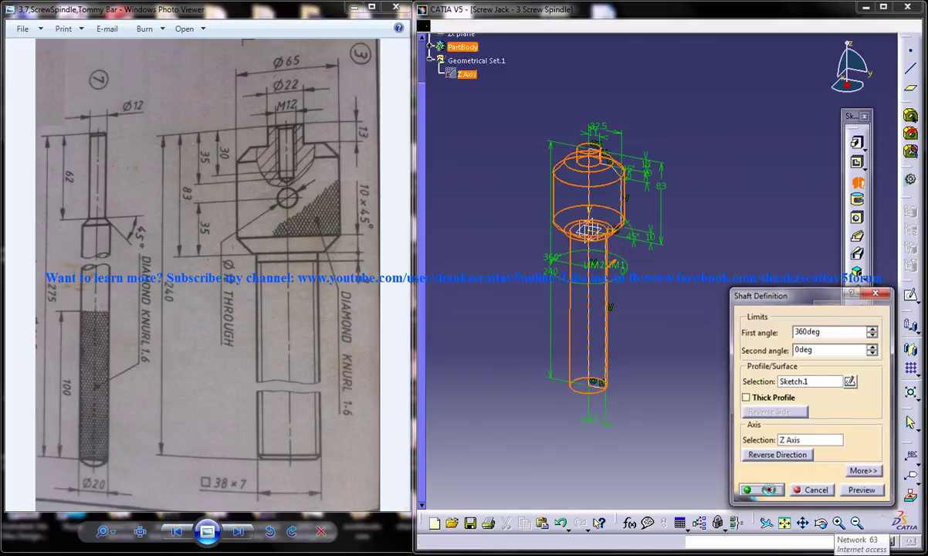
{"action": "mouse_move", "coordinate": [638, 296]}
{"action": "middle_mouse_down"}
{"action": "mouse_move", "coordinate": [657, 354]}
{"action": "mouse_move", "coordinate": [648, 309]}
{"action": "middle_mouse_up"}
{"action": "left_click", "coordinate": [657, 354]}
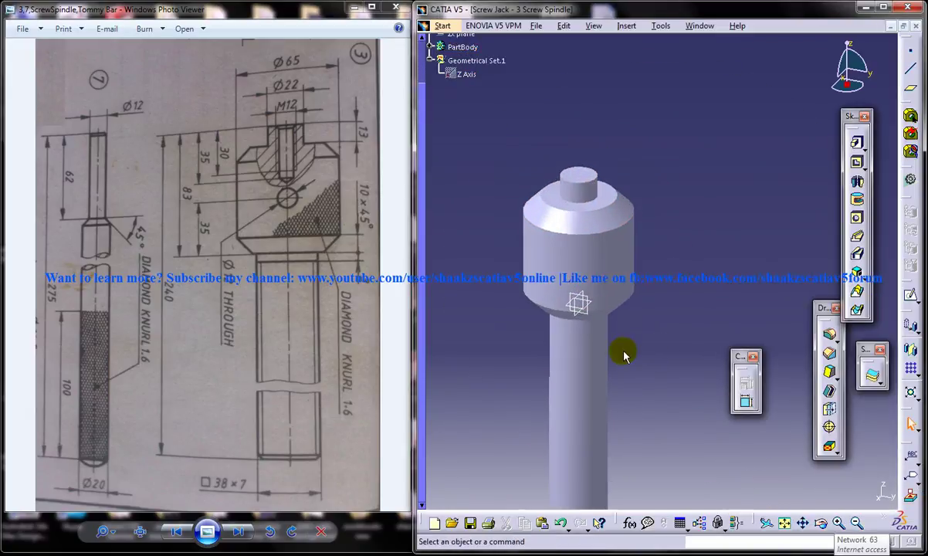
{"action": "mouse_move", "coordinate": [622, 354]}
{"action": "middle_mouse_down"}
{"action": "mouse_move", "coordinate": [616, 293]}
{"action": "mouse_move", "coordinate": [619, 331]}
{"action": "middle_mouse_up"}
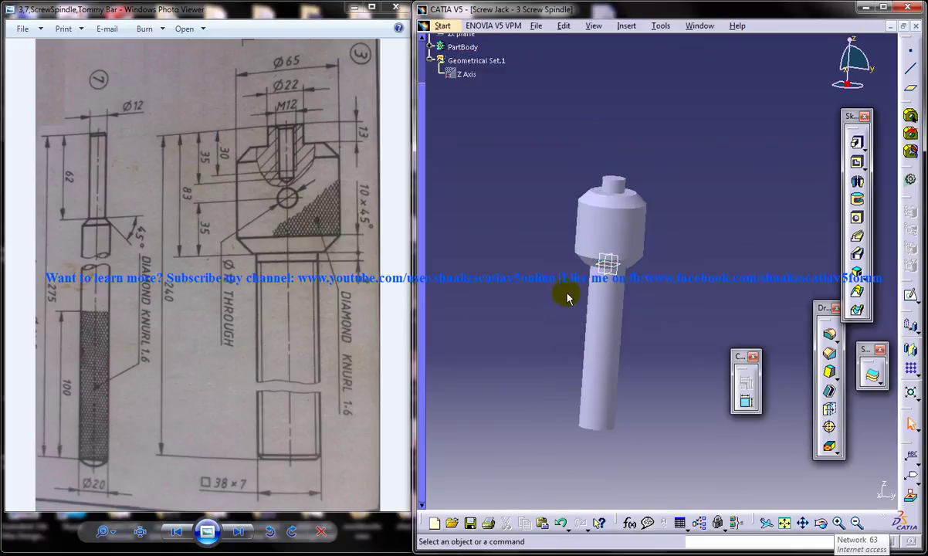
{"action": "middle_click_drag", "start_coordinate": [569, 266], "coordinate": [668, 355]}
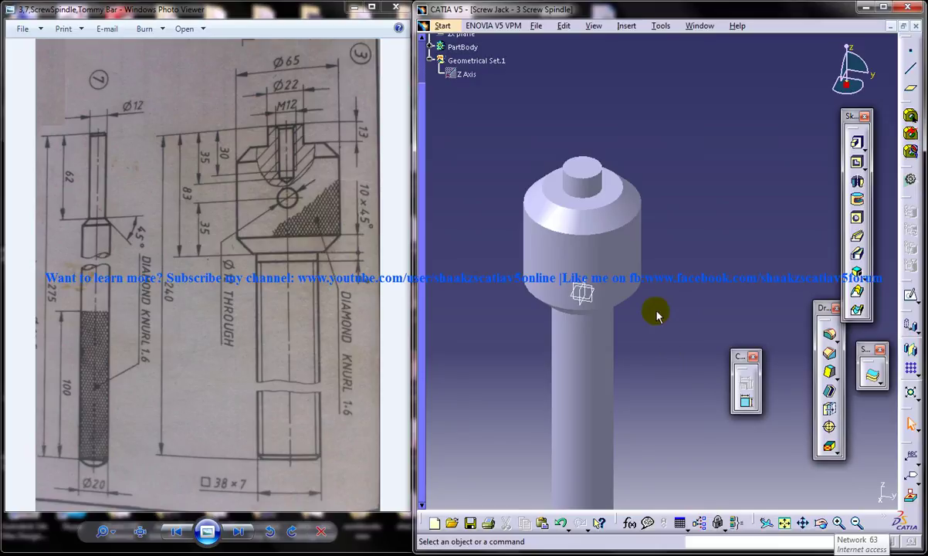
{"action": "mouse_move", "coordinate": [621, 347]}
{"action": "middle_mouse_down"}
{"action": "mouse_move", "coordinate": [617, 363]}
{"action": "mouse_move", "coordinate": [595, 321]}
{"action": "mouse_move", "coordinate": [603, 311]}
{"action": "mouse_move", "coordinate": [604, 324]}
{"action": "mouse_move", "coordinate": [634, 345]}
{"action": "middle_mouse_up"}
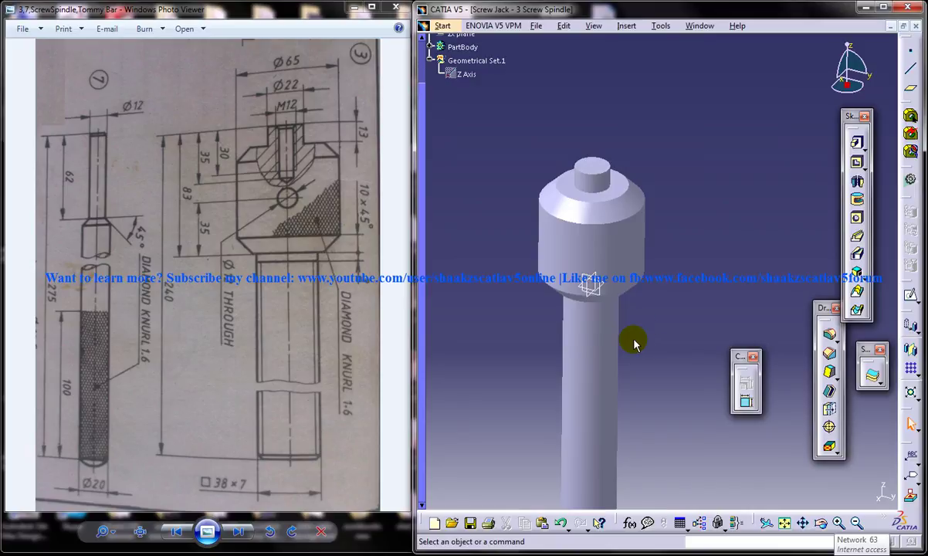
{"action": "mouse_move", "coordinate": [647, 328]}
{"action": "middle_mouse_down"}
{"action": "mouse_move", "coordinate": [634, 346]}
{"action": "mouse_move", "coordinate": [640, 364]}
{"action": "mouse_move", "coordinate": [640, 328]}
{"action": "middle_mouse_up"}
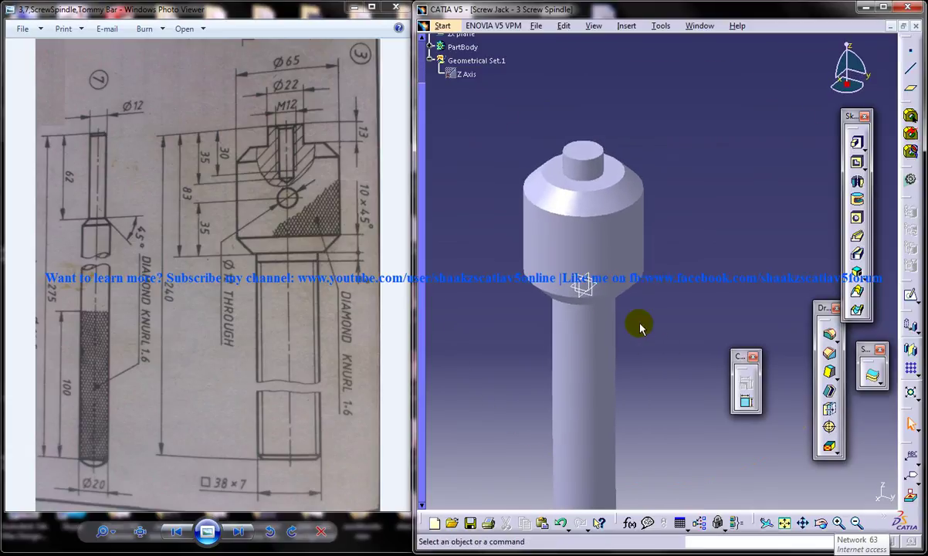